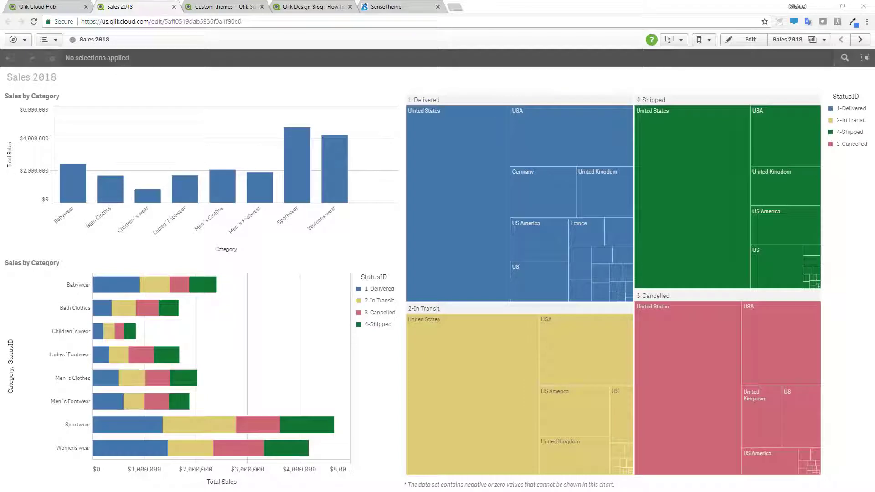
Apply Google Theme to the Sales 2018 app from its appearance settings.
left_click(97, 42)
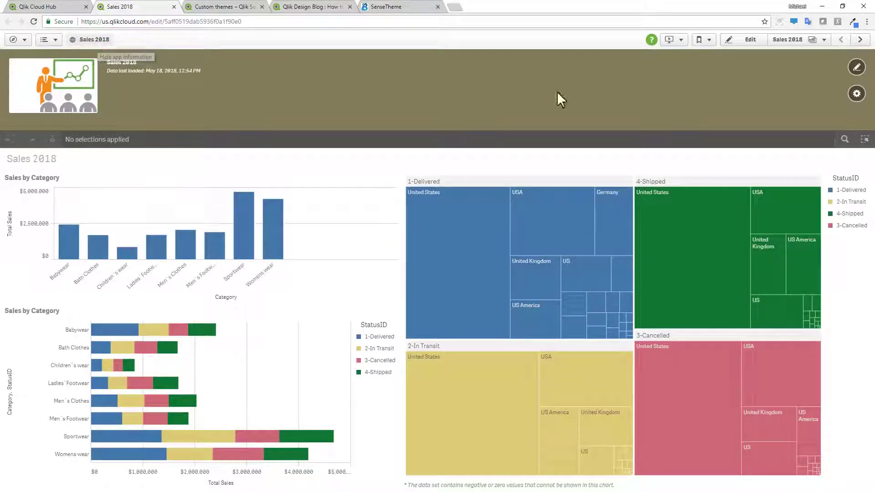
left_click(856, 95)
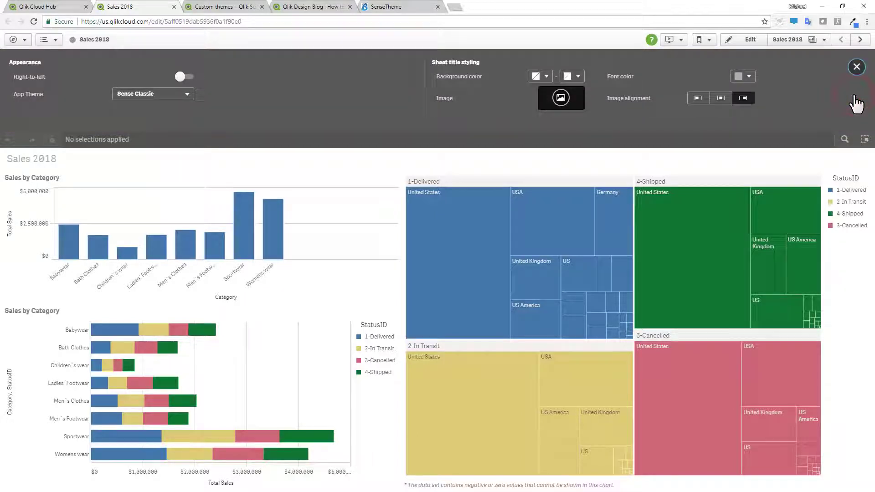
left_click(187, 98)
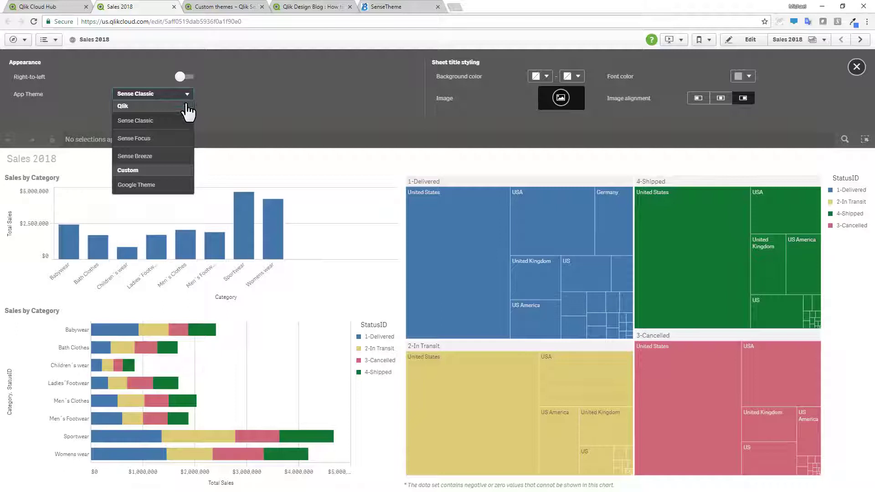
left_click(175, 189)
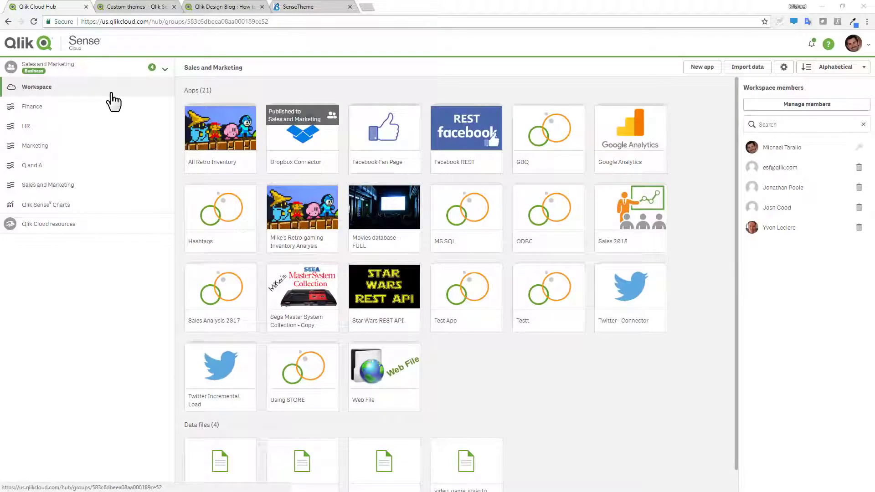
Open the Sales and Marketing group's settings and show its Themes list.
left_click(784, 67)
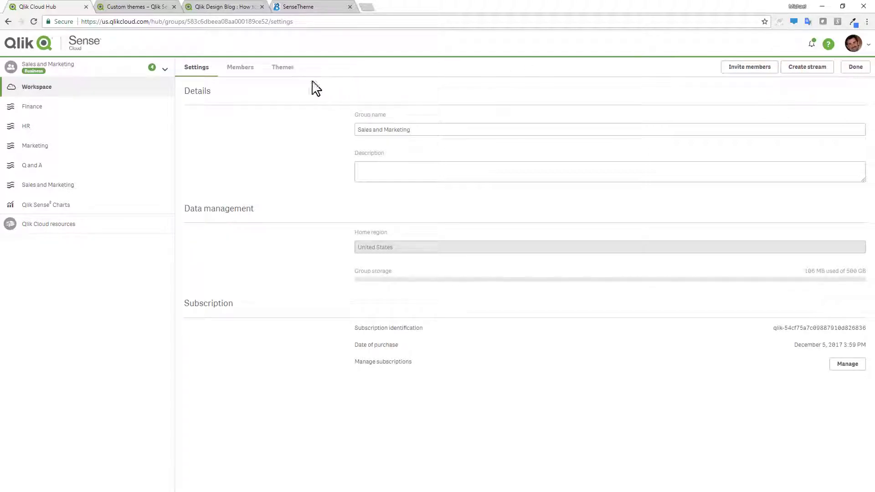
left_click(286, 69)
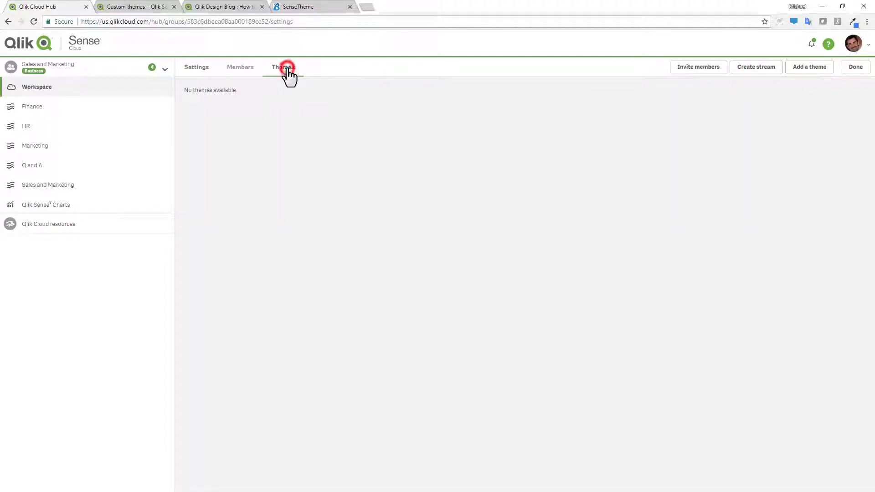
Upload google-theme.zip and supermario-theme.zip as the group's Google Theme and Super Mario themes.
left_click(810, 81)
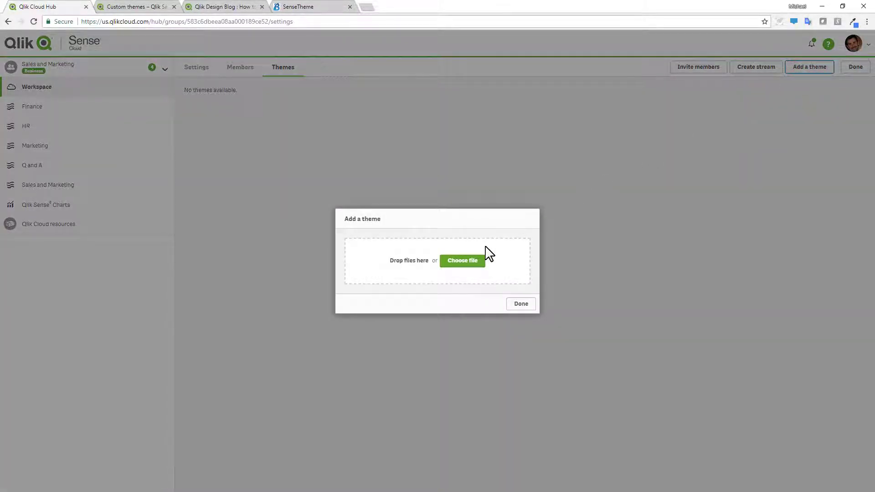
left_click(480, 260)
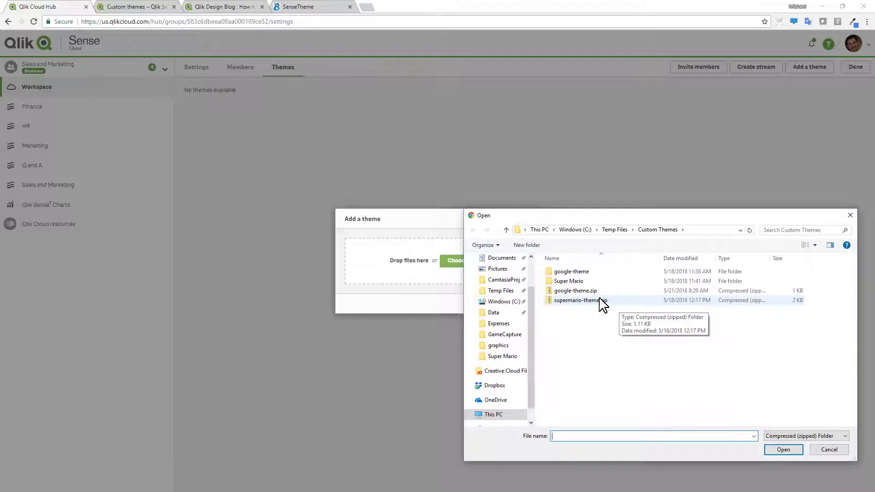
left_click_drag(590, 296, 412, 272)
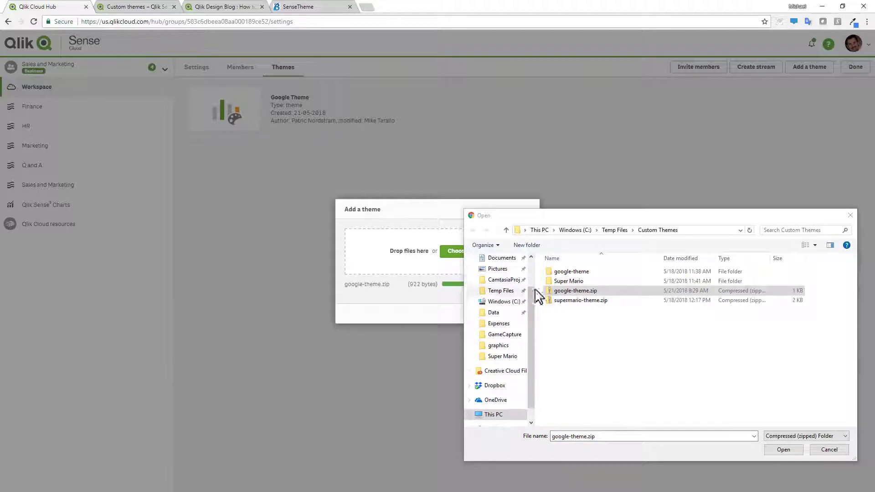
left_click_drag(576, 301, 428, 265)
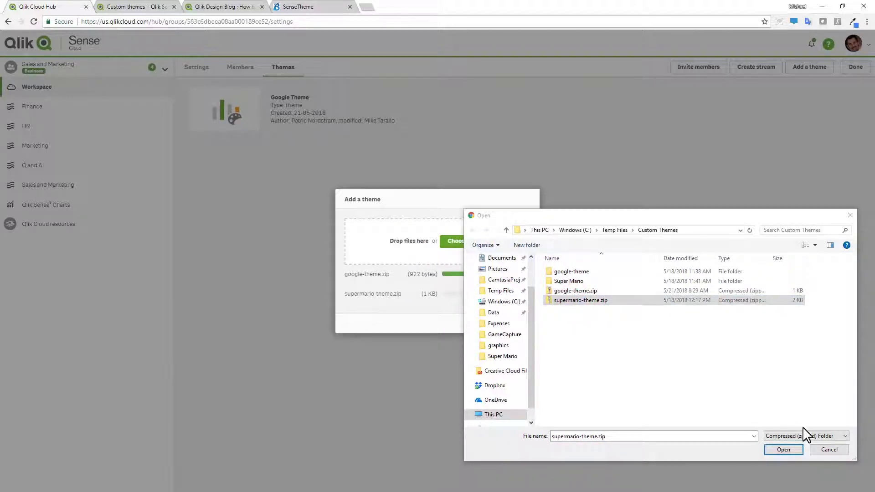
left_click(830, 451)
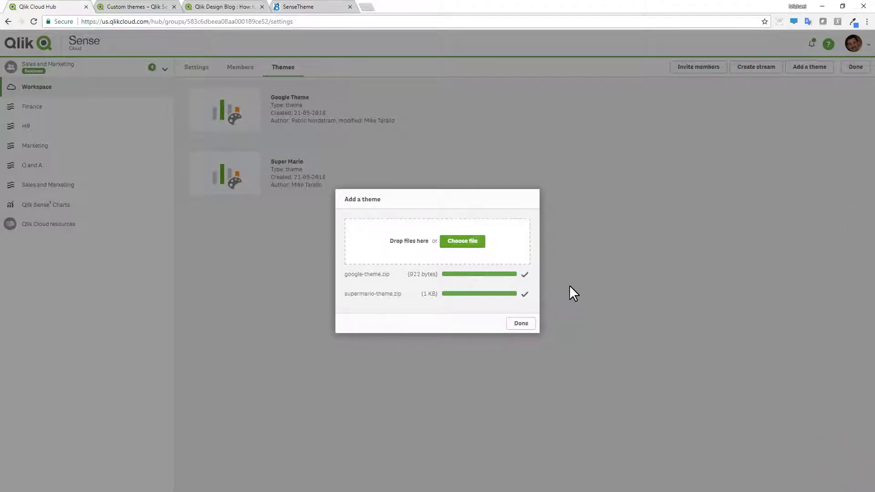
left_click(523, 324)
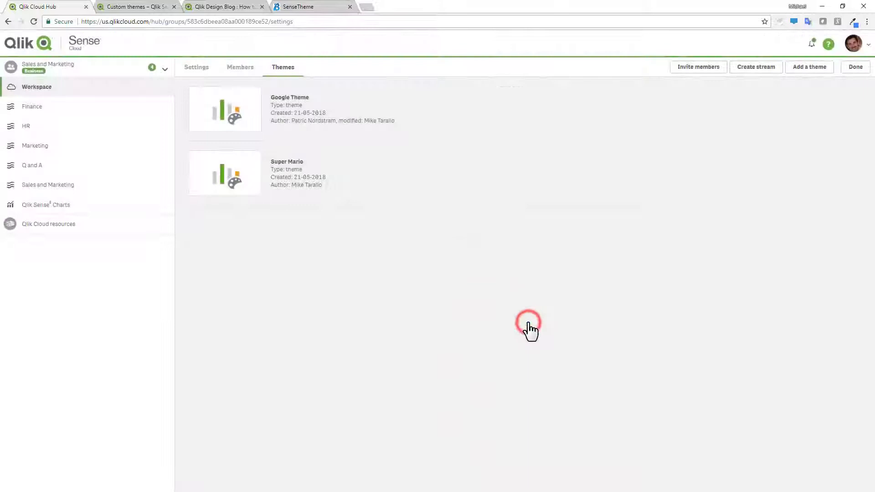
right_click(223, 187)
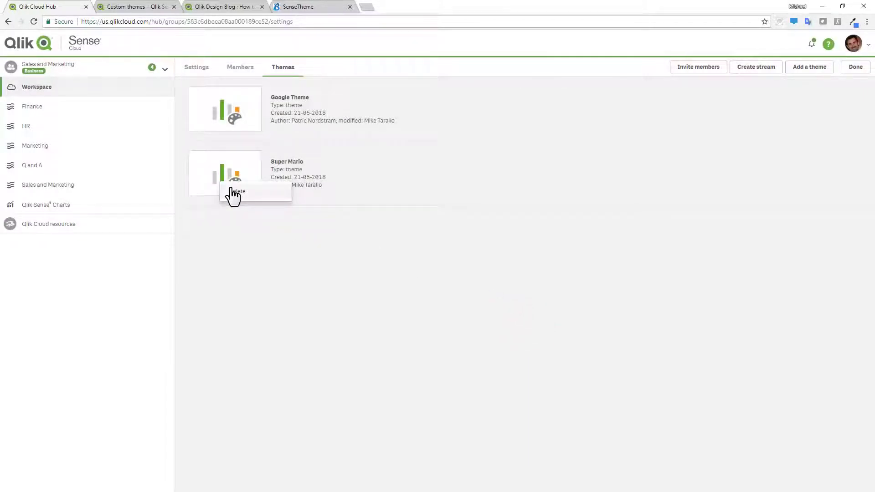
left_click(231, 231)
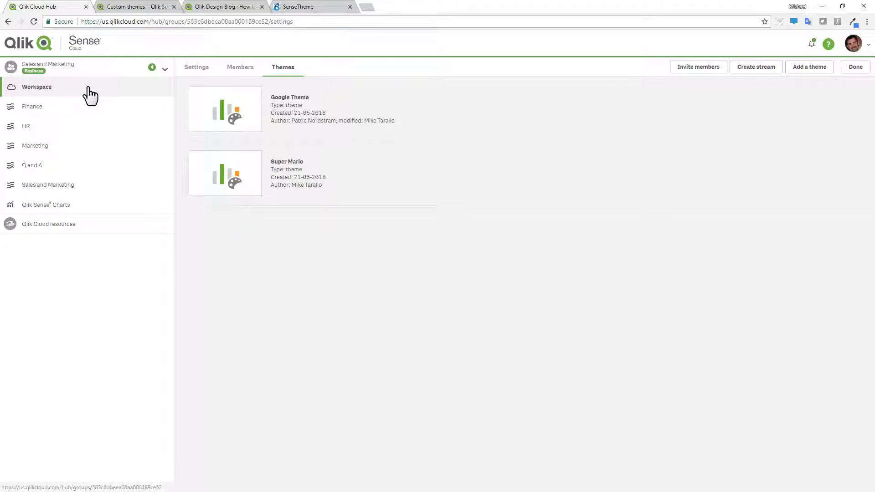
Go back to the workspace, open the Sales 2018 app, and view its theme list.
left_click(89, 88)
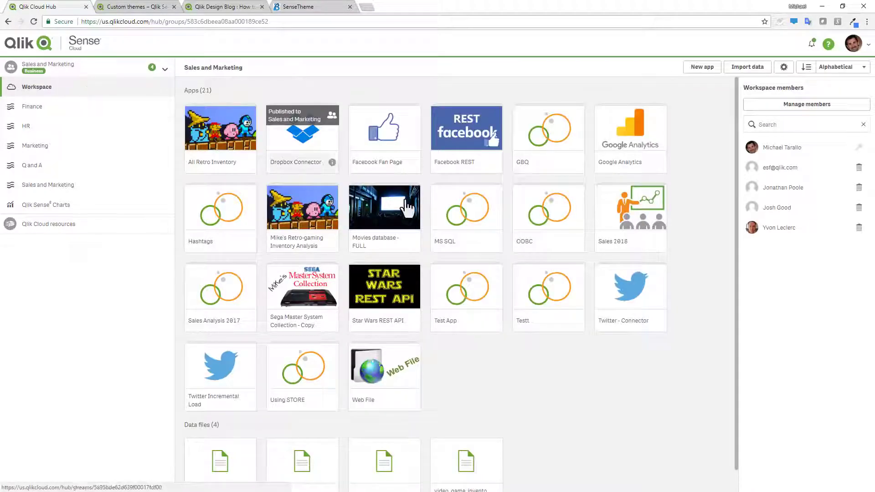
left_click(606, 224)
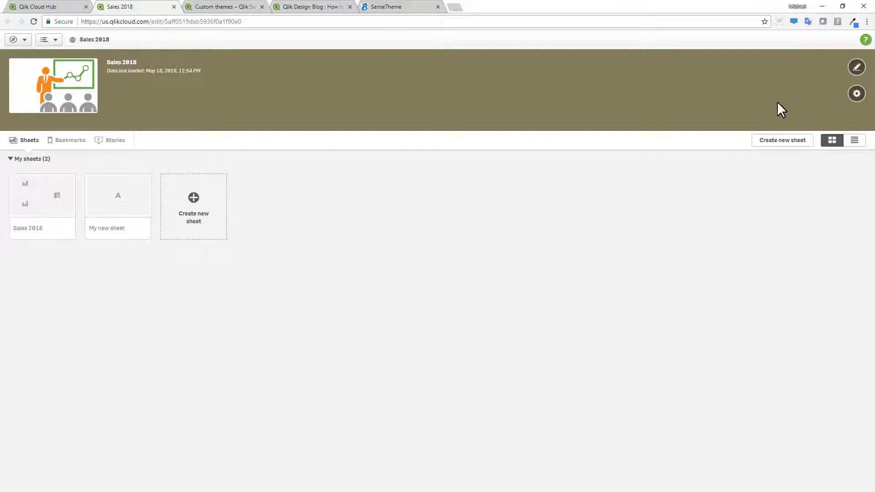
left_click(851, 96)
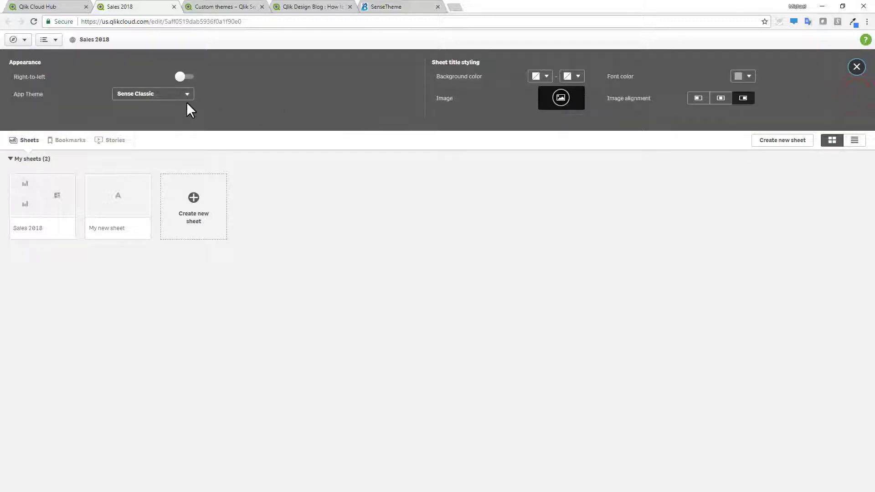
left_click(188, 95)
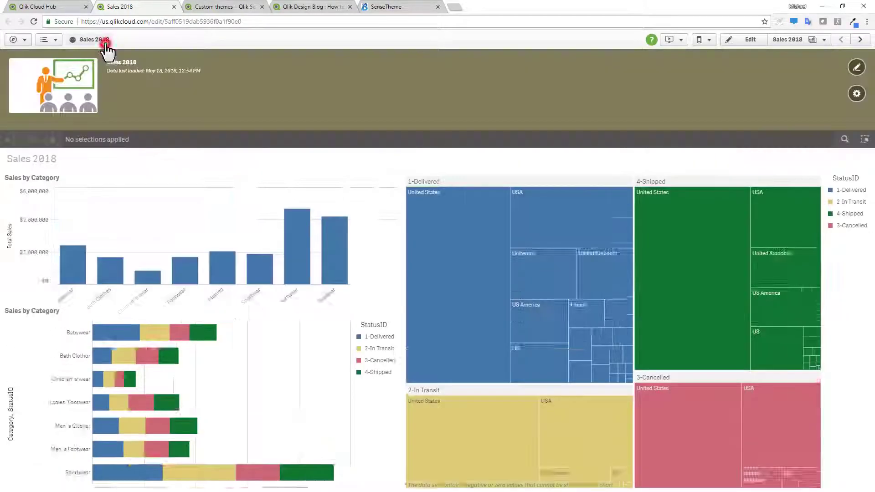
Apply Super Mario to the app, then switch it to Google Theme.
left_click(856, 94)
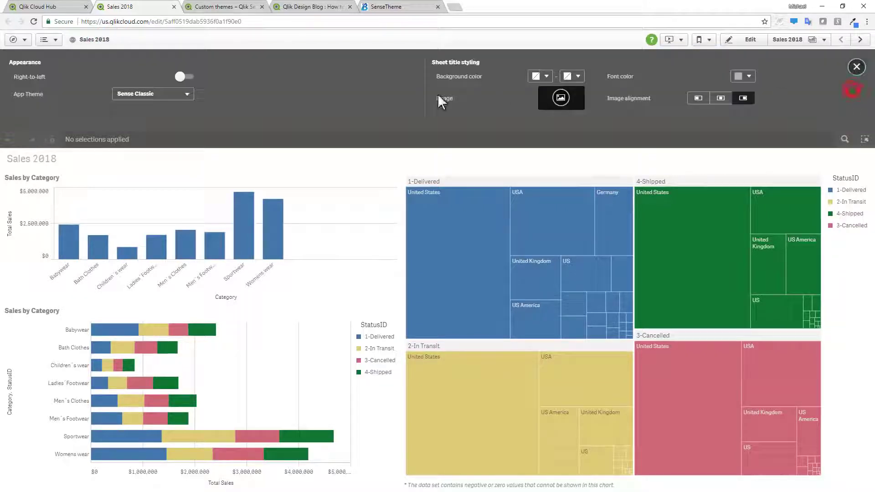
left_click(175, 104)
left_click(162, 202)
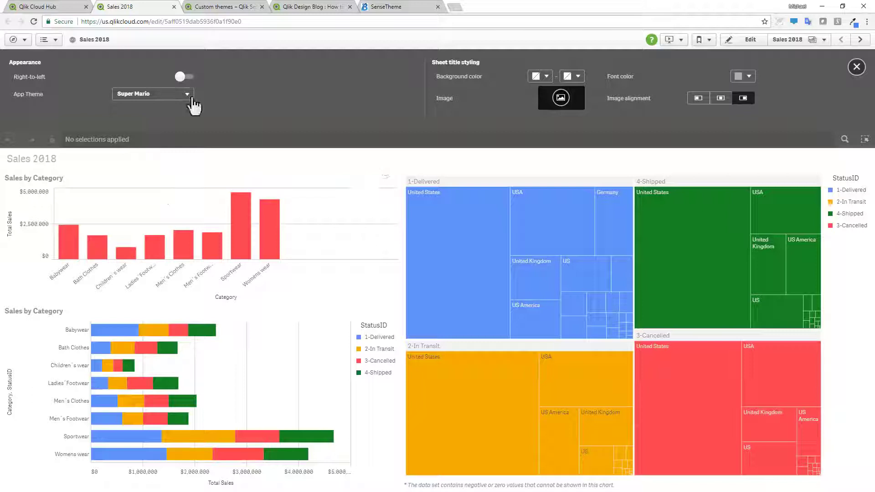
left_click(188, 93)
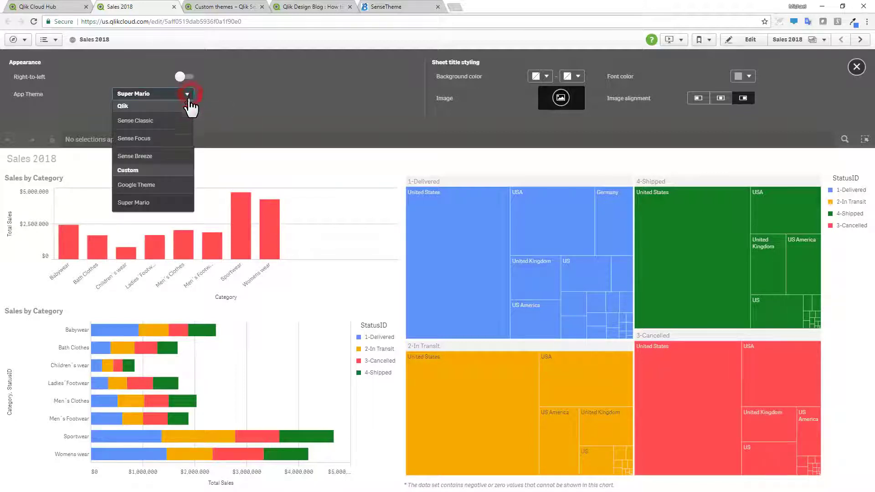
left_click(167, 184)
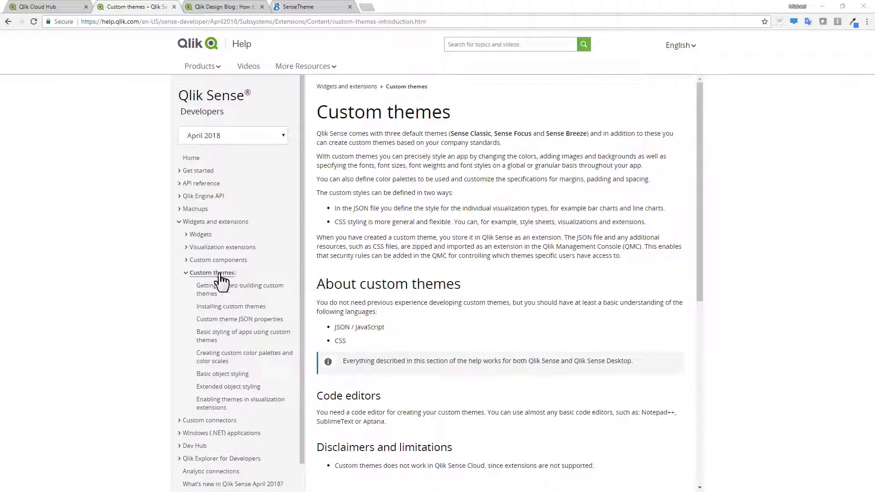
Skim the Custom themes help page and the Qlik Design Blog post, then return to Custom themes.
scroll(413, 236, "down", 2)
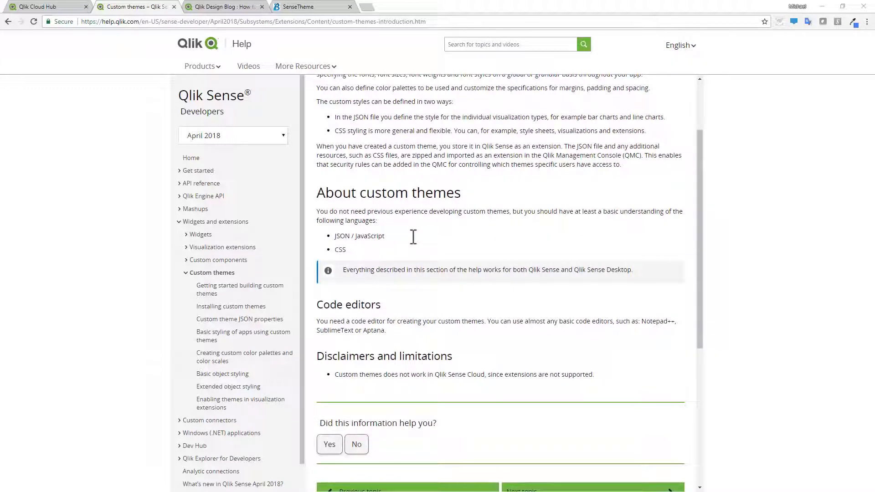
left_click(223, 8)
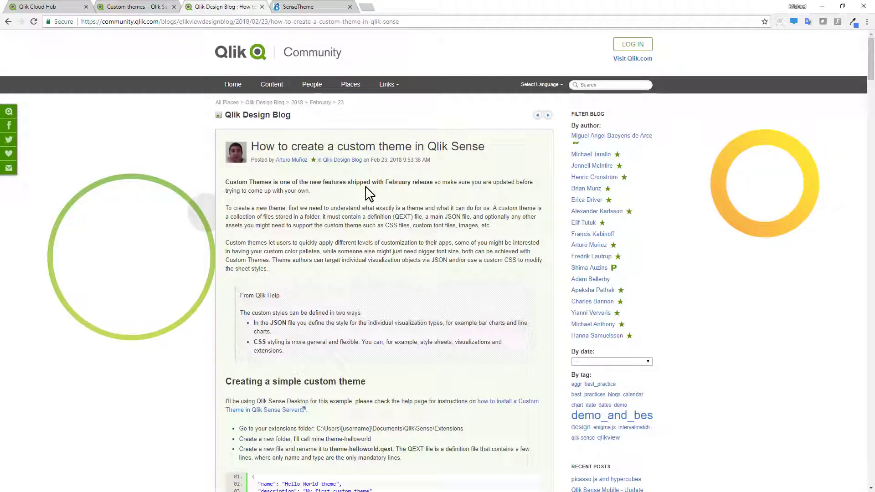
scroll(368, 194, "down", 6)
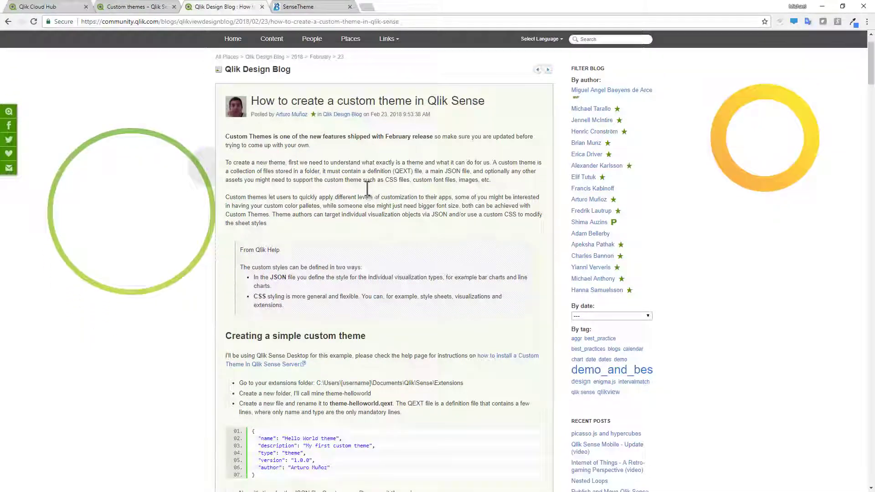
scroll(368, 195, "down", 4)
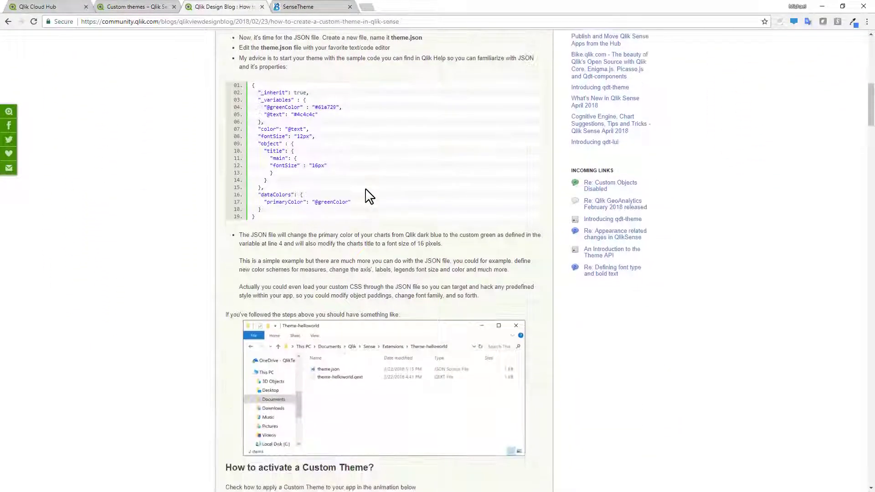
scroll(368, 191, "up", 6)
scroll(368, 192, "up", 3)
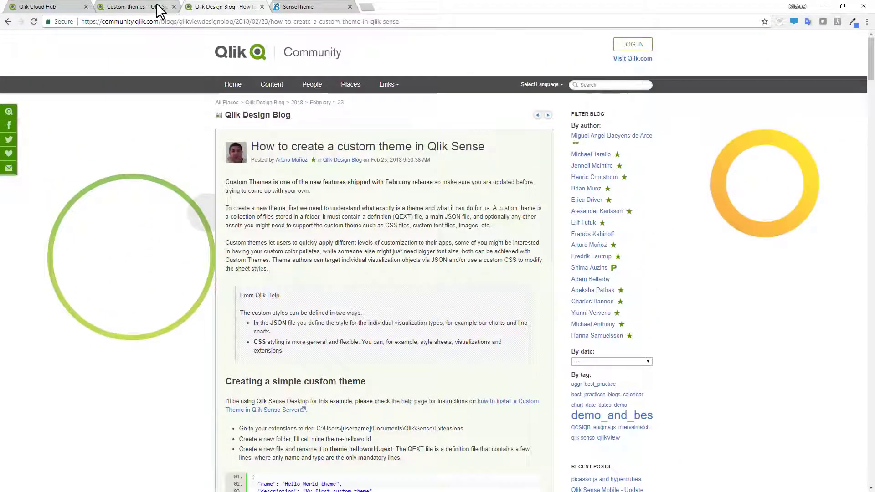
left_click(140, 7)
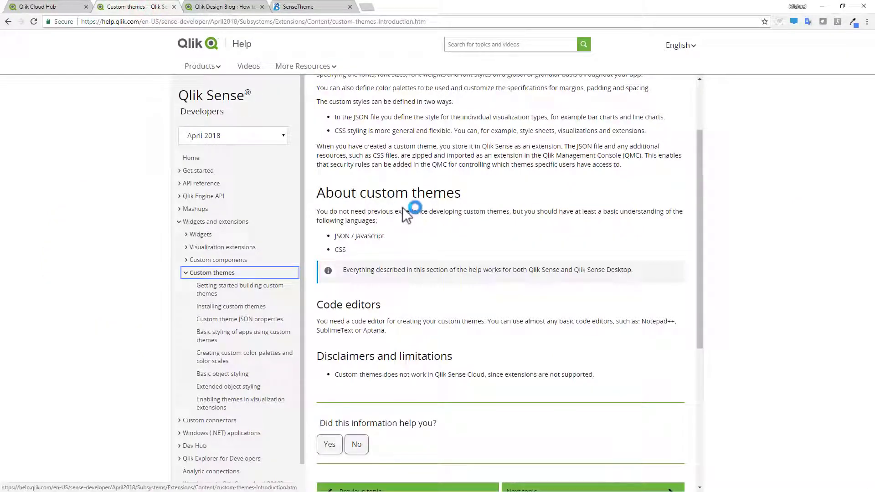
Open 'Getting started building custom themes' and select its example definition file JSON code.
left_click(218, 289)
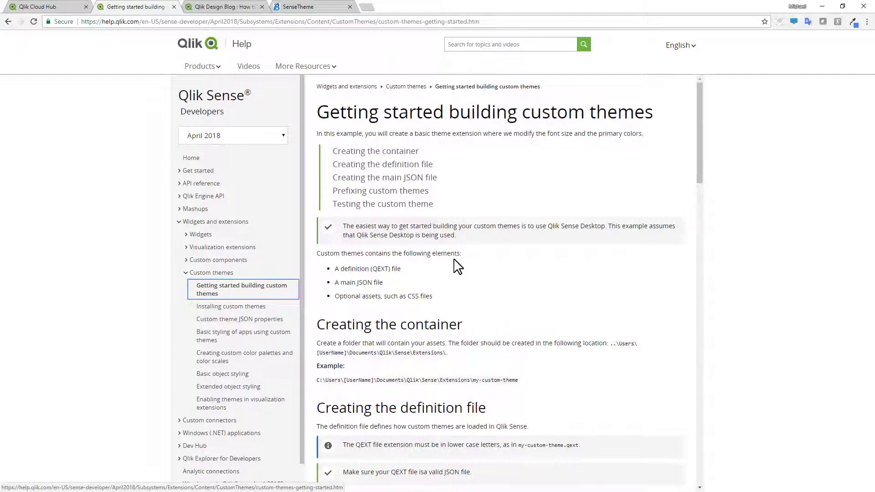
scroll(463, 266, "down", 3)
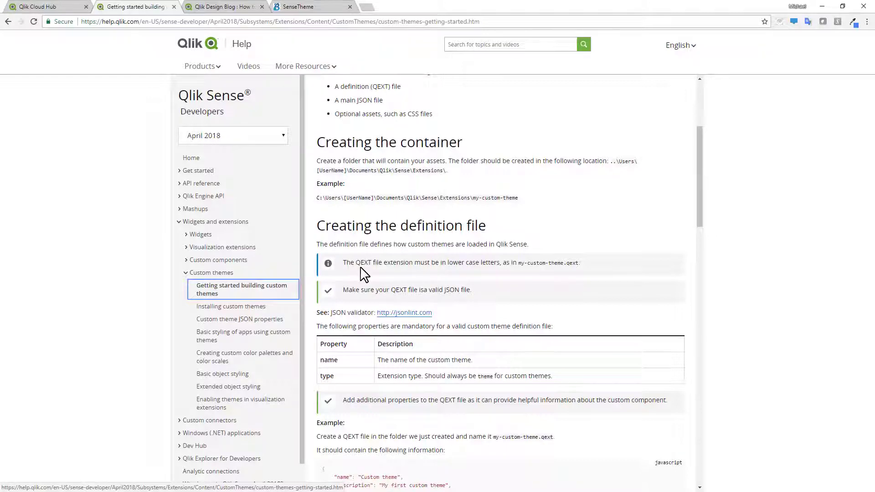
scroll(364, 274, "down", 3)
left_click_drag(353, 388, 313, 340)
key("ctrl+c")
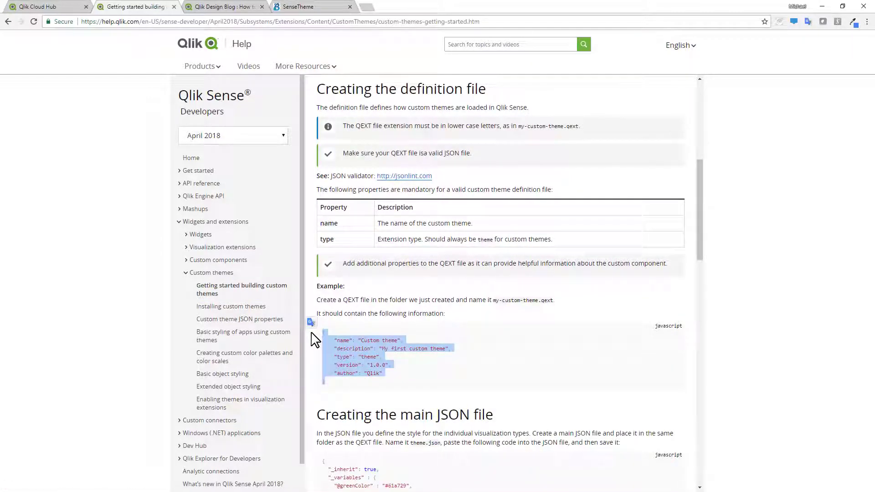
key("super+e")
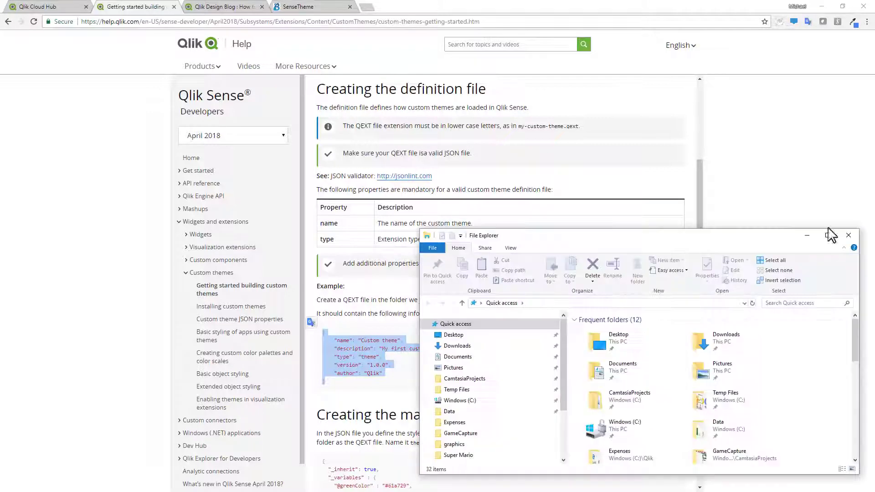
Create a MikesTheme folder in Temp Files > Custom Themes and open it.
left_click(478, 389)
double_click(582, 350)
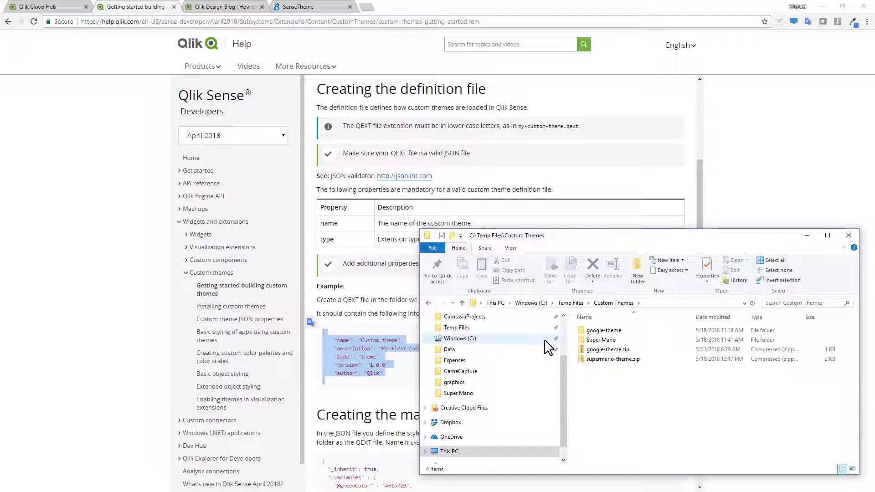
left_click(637, 273)
key("BackSpace")
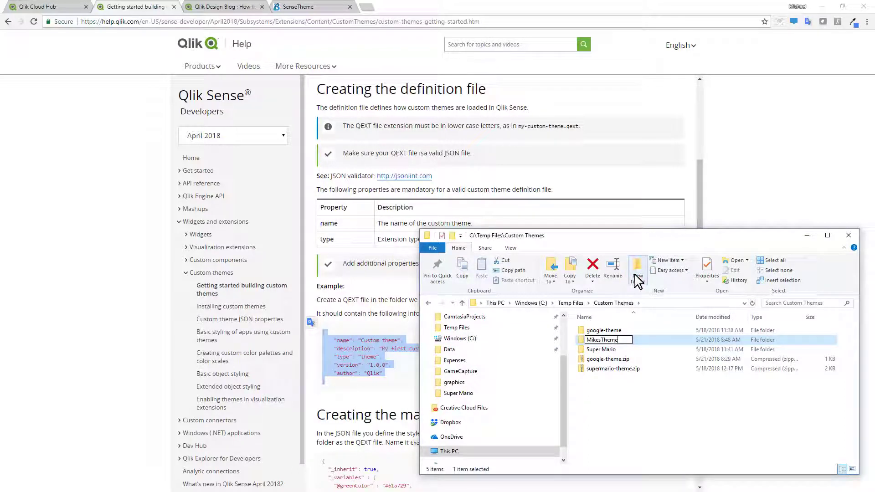
key("Return")
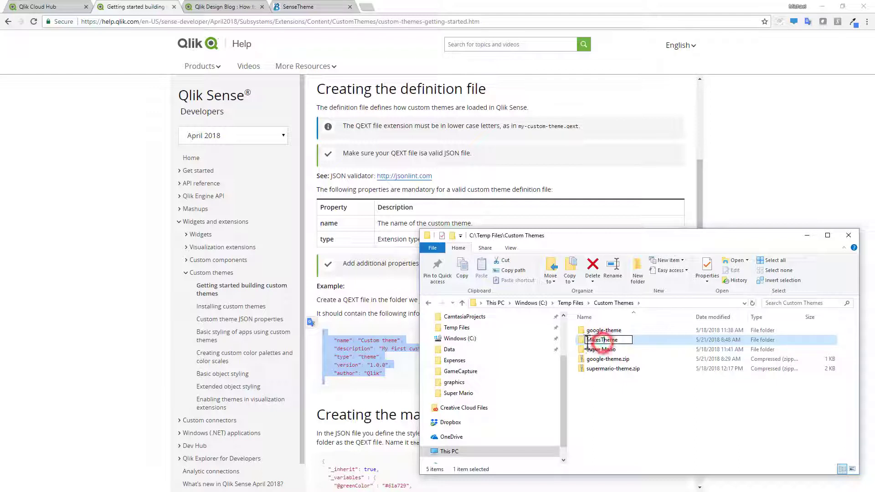
left_click(585, 342)
double_click(587, 344)
Add a new text document in MikesTheme renamed to mikestheme.qext, accepting the extension change.
right_click(586, 341)
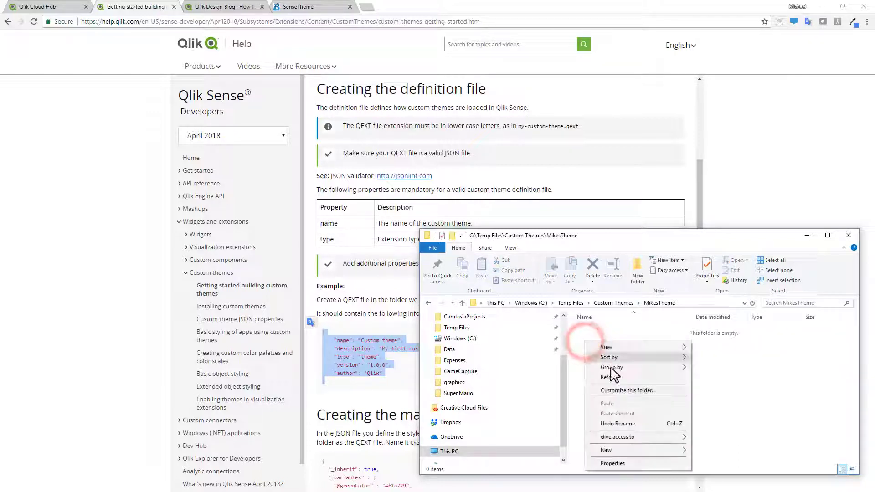
mouse_move(666, 449)
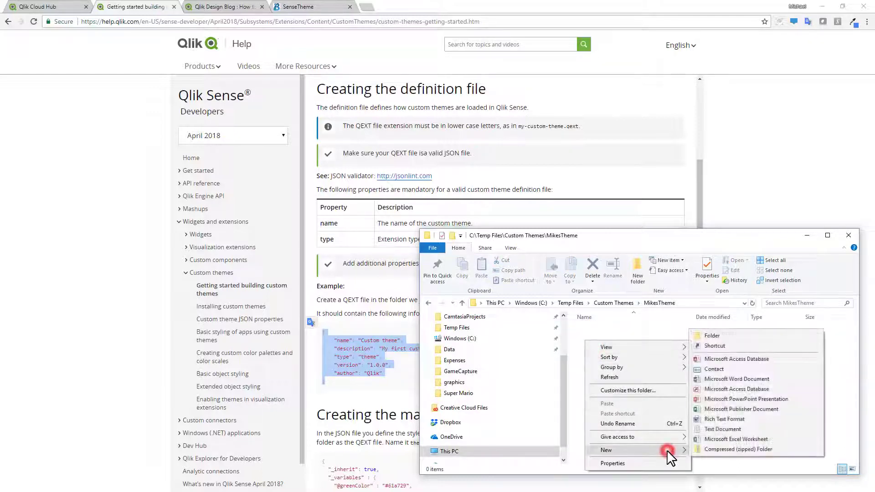
left_click(707, 429)
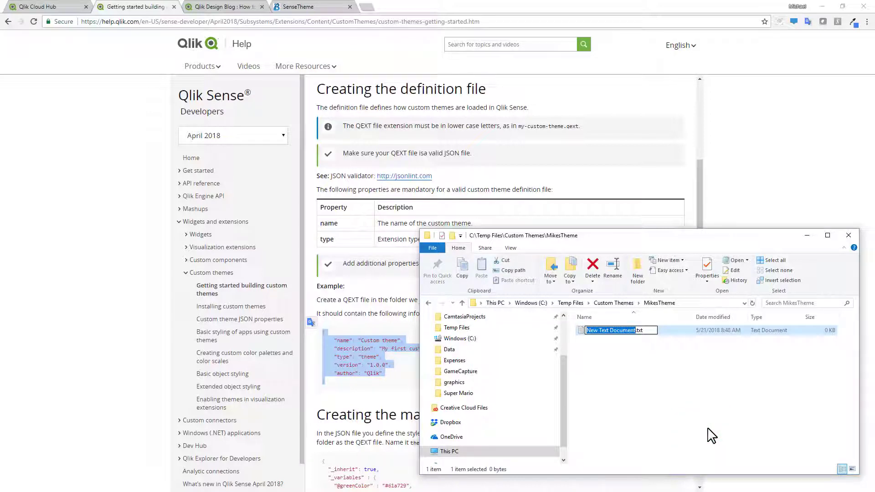
type("Mikestheme.t")
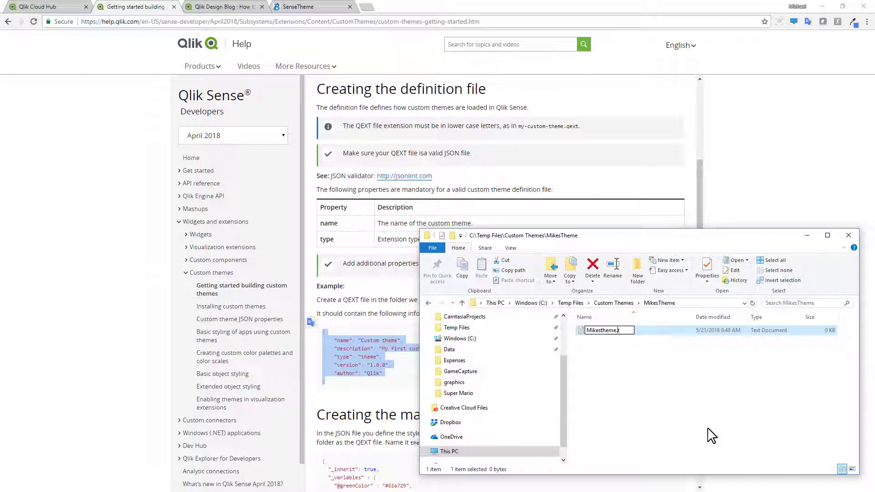
key("BackSpace")
left_click(646, 351)
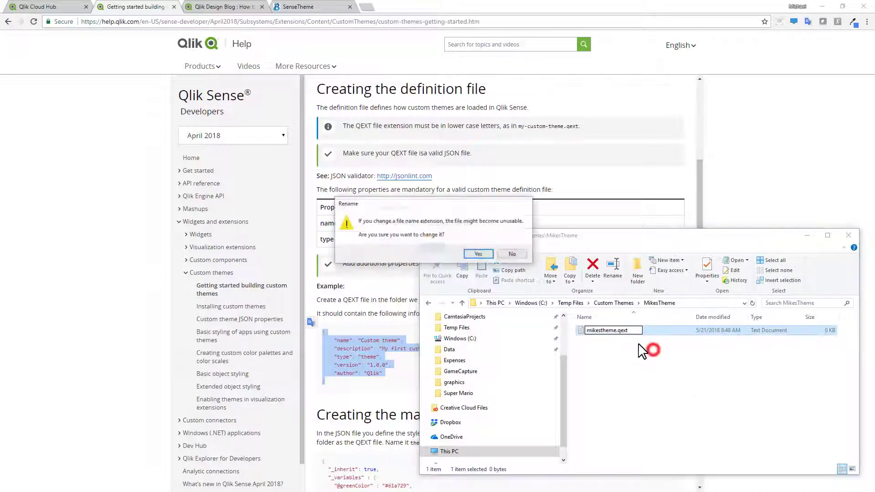
left_click(482, 251)
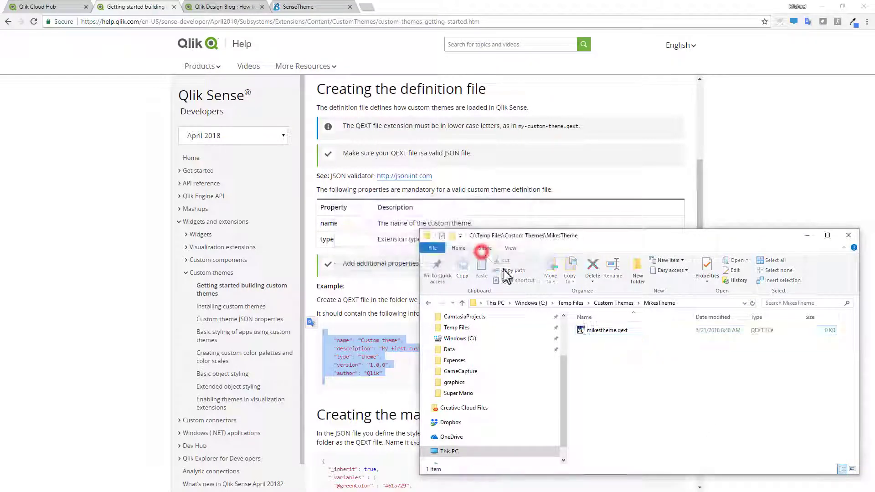
right_click(618, 331)
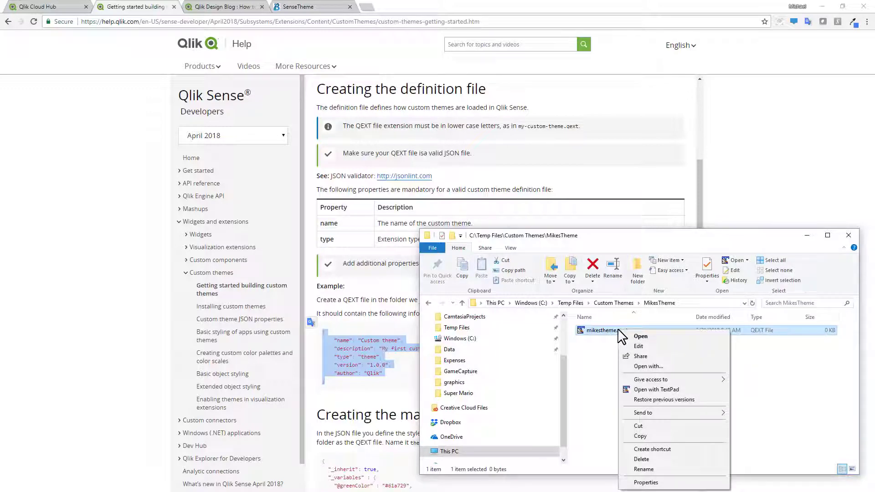
Open mikestheme.qext in a maximized TextPad and paste the sample theme definition.
left_click(650, 390)
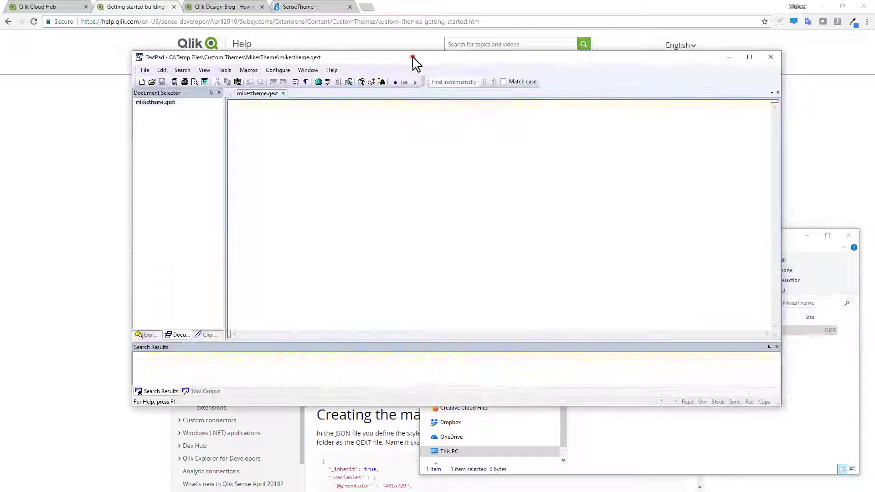
double_click(411, 56)
left_click(342, 84)
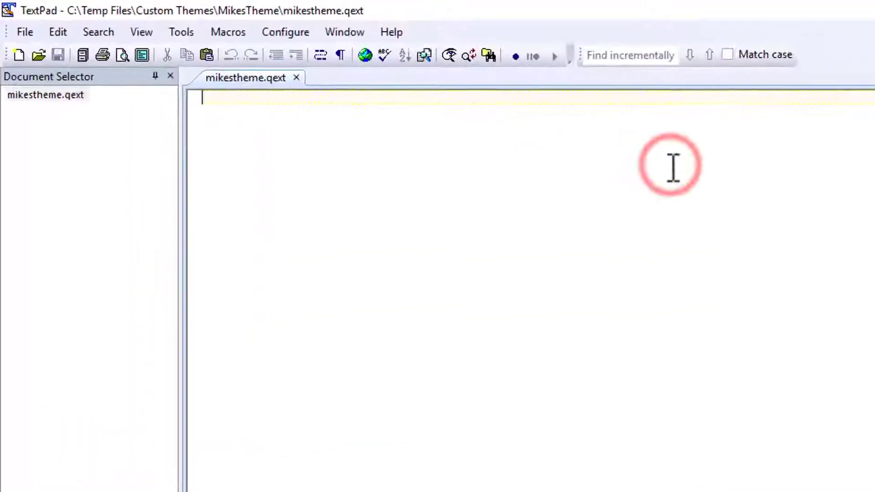
key("ctrl+v")
Change the theme name to 'Mike's theme', set the author to the creator's name, and save.
left_click_drag(324, 112, 366, 109)
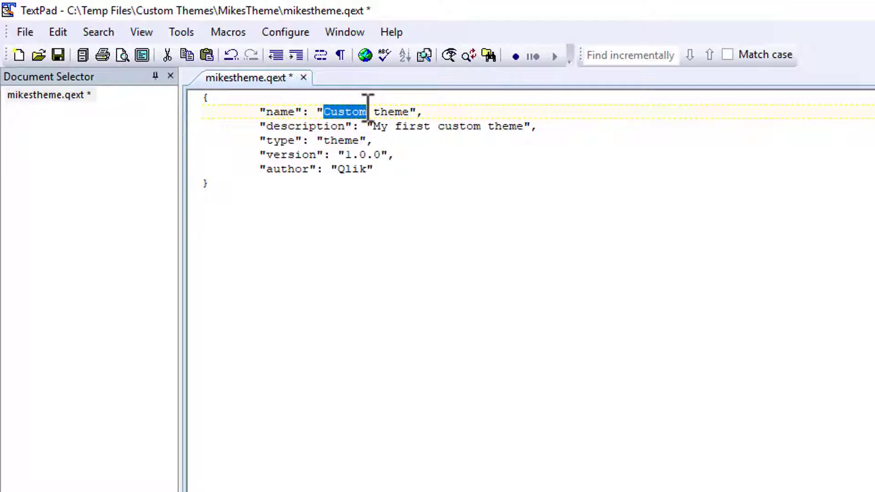
type("Mike")
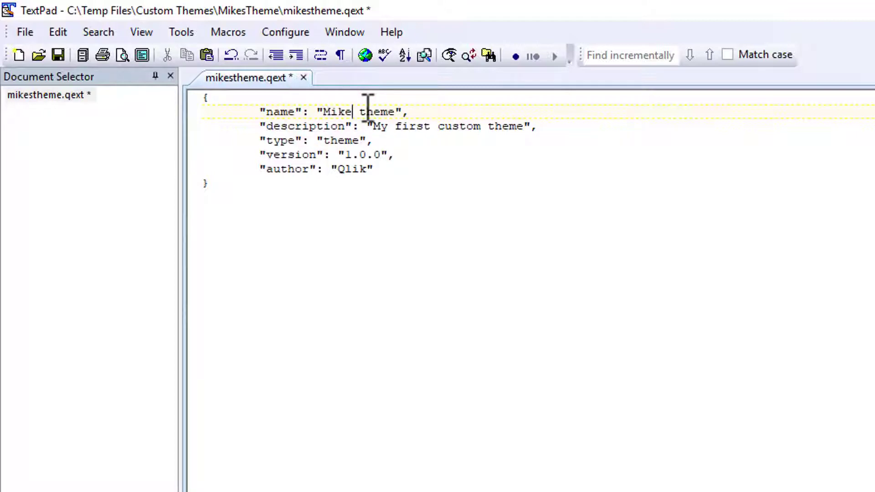
type("'s")
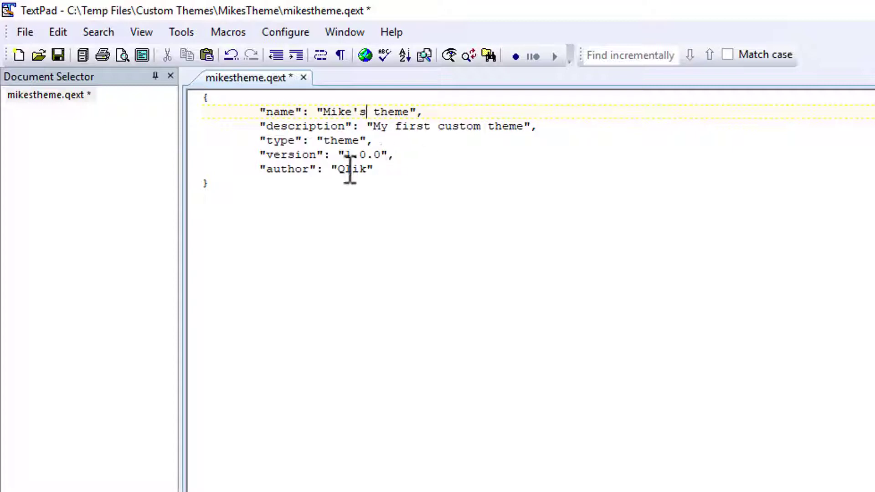
left_click_drag(338, 170, 366, 170)
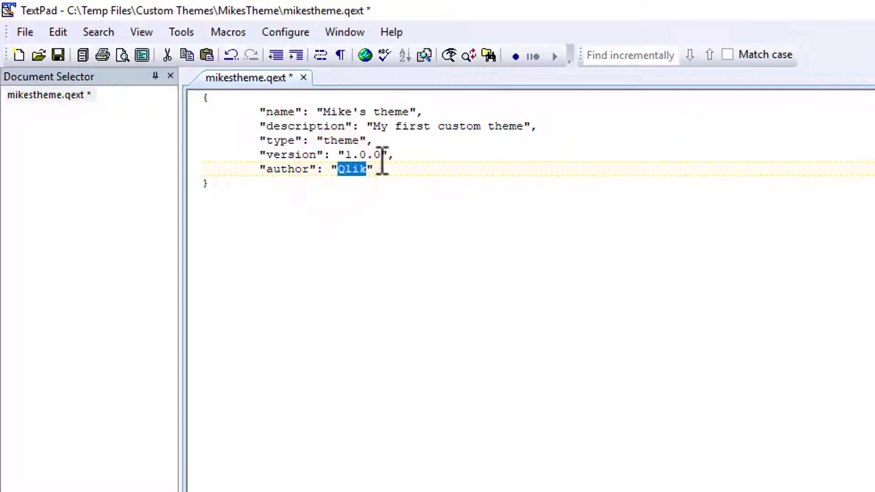
type("Mi")
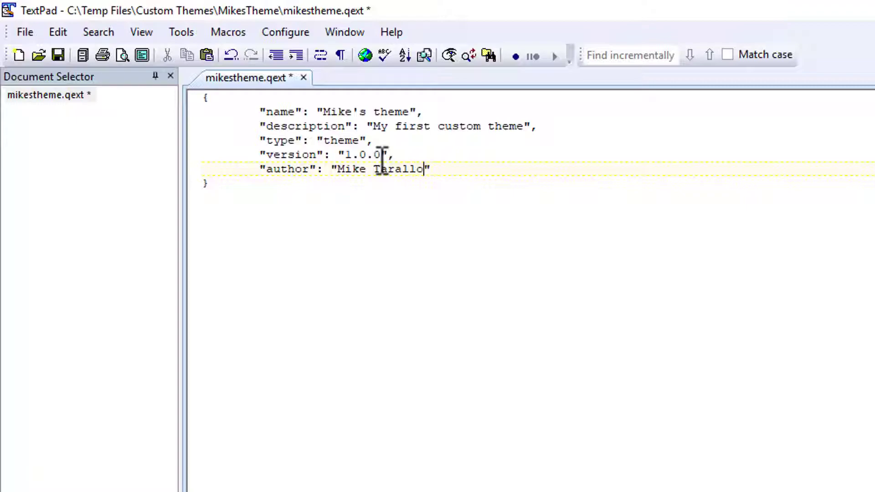
type("ke Tarallo")
left_click(57, 55)
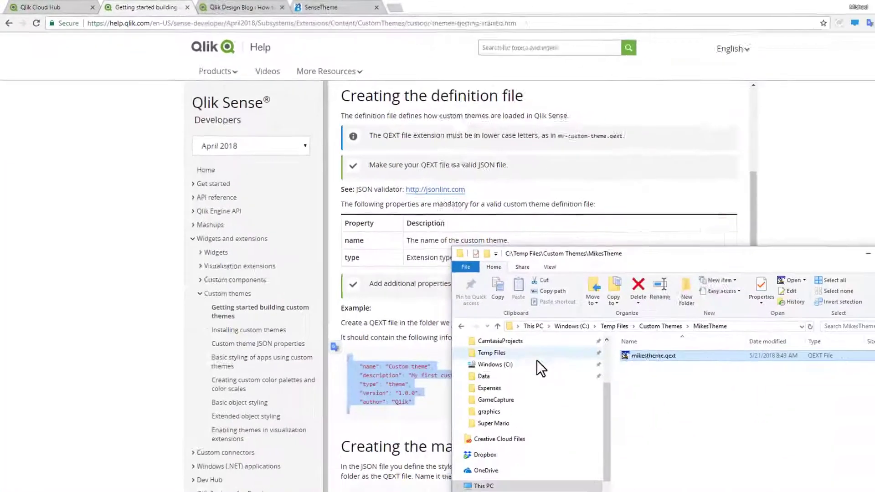
Create a new text file named theme.json in the MikesTheme folder.
right_click(654, 379)
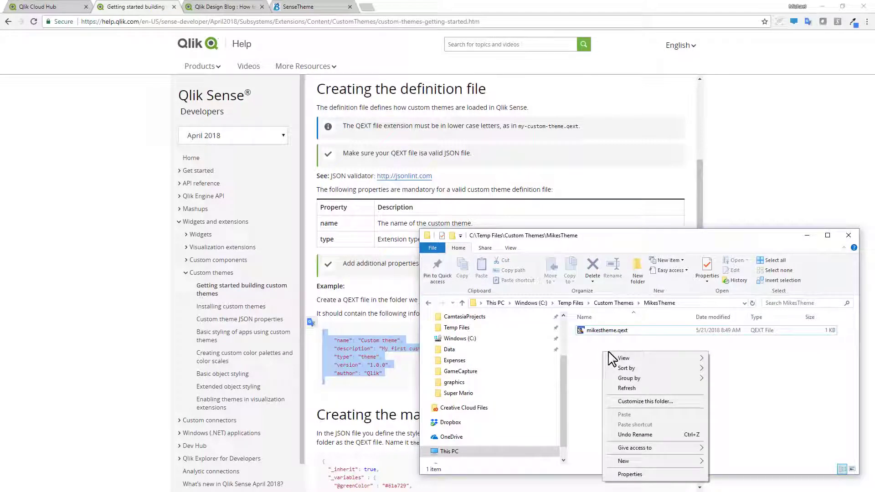
left_click(681, 459)
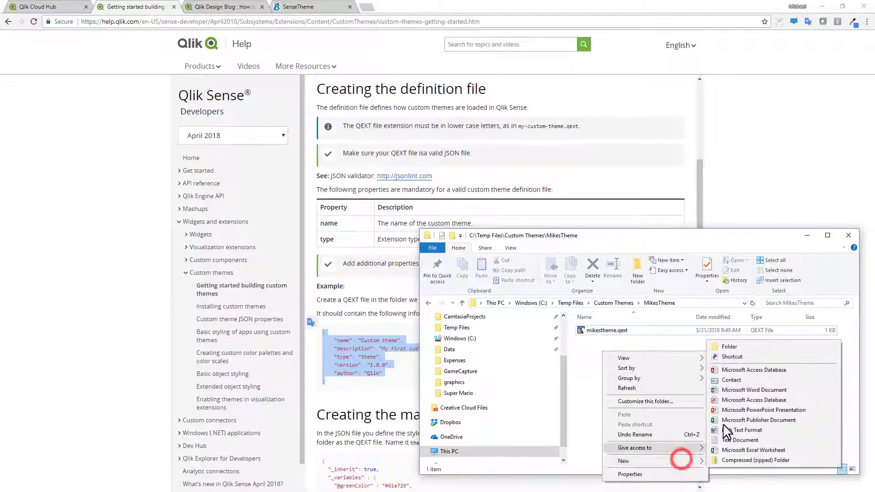
left_click(733, 439)
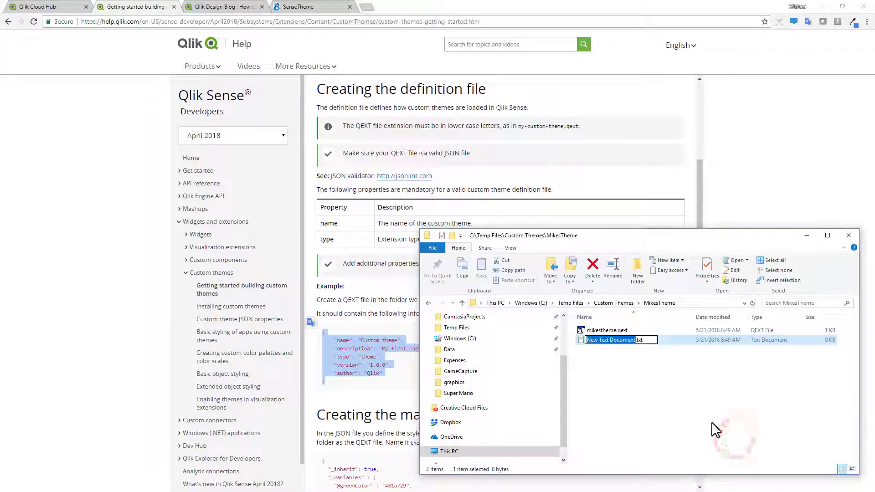
type("mi")
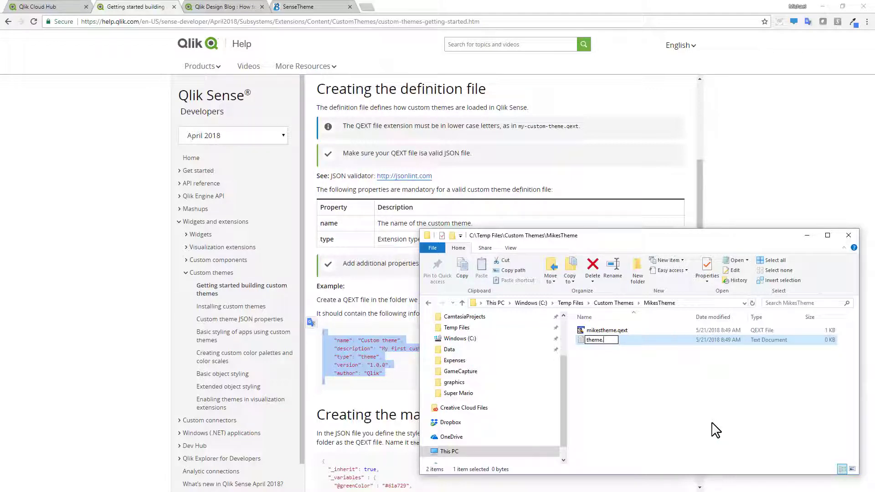
type(".")
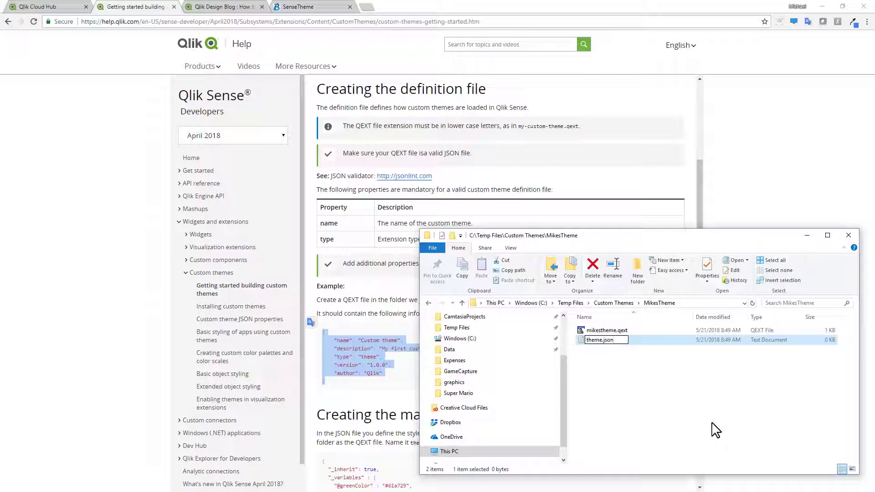
type("json")
key("Return")
left_click(478, 254)
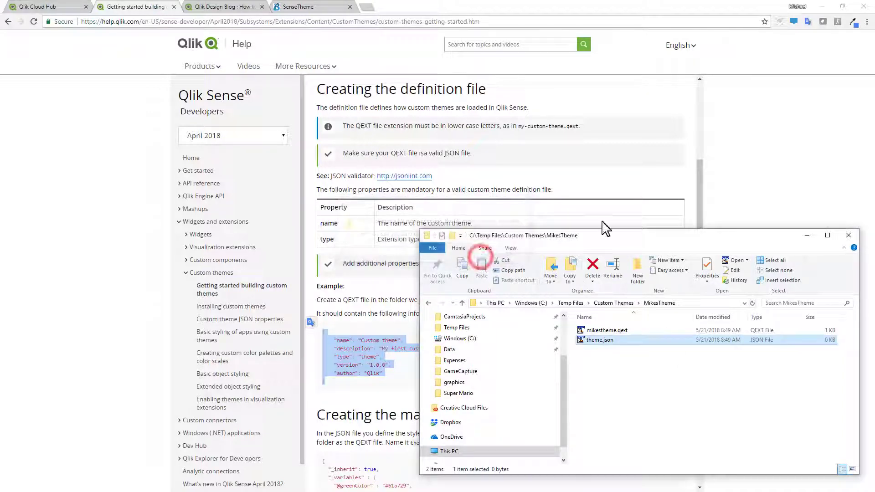
Copy the sample main JSON code from the help page and open theme.json in TextPad.
left_click(734, 194)
scroll(642, 246, "down", 2)
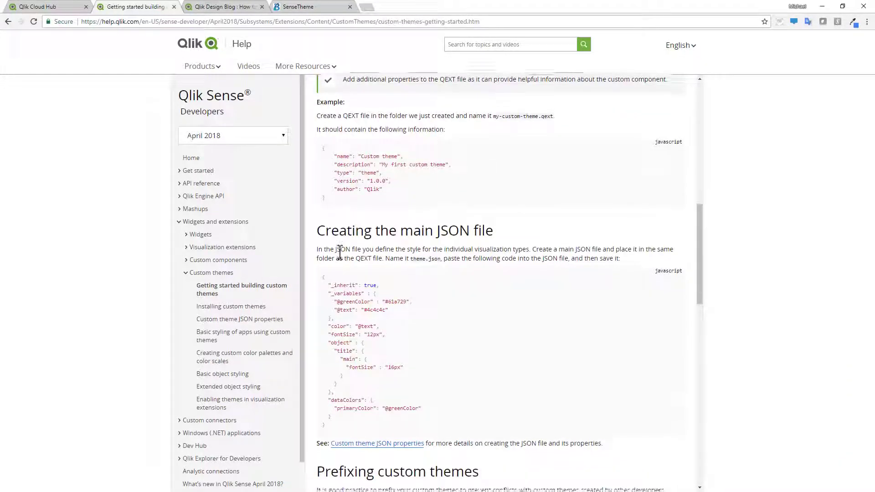
scroll(344, 236, "down", 2)
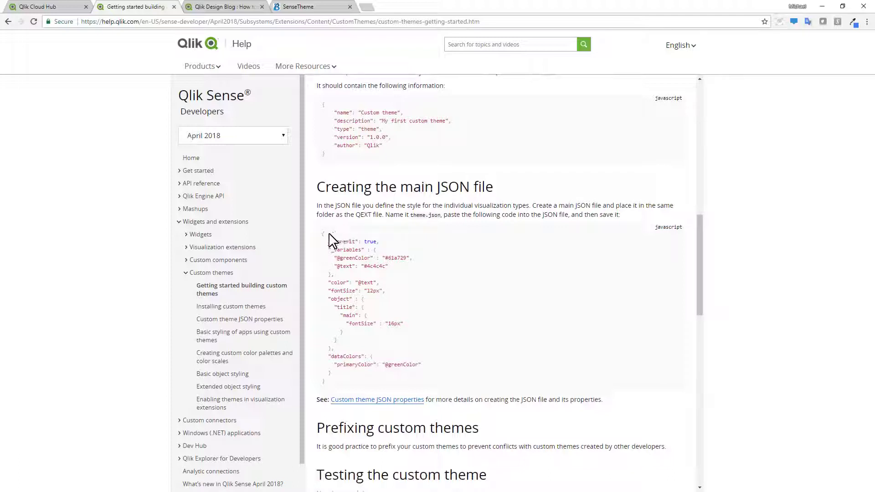
left_click_drag(325, 235, 367, 383)
key("ctrl+c")
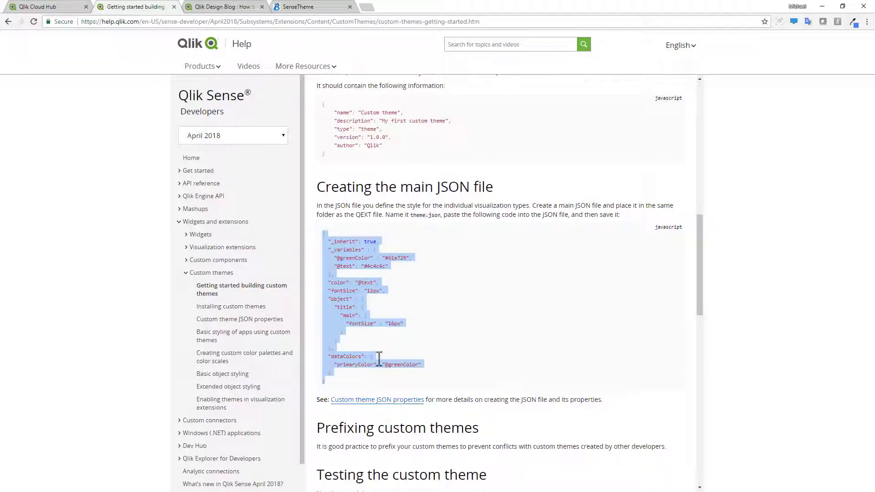
key("alt+Tab")
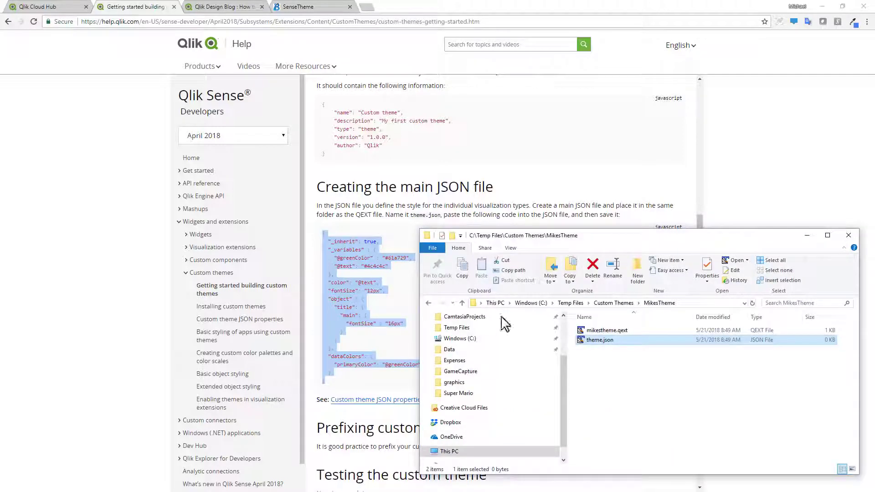
right_click(595, 342)
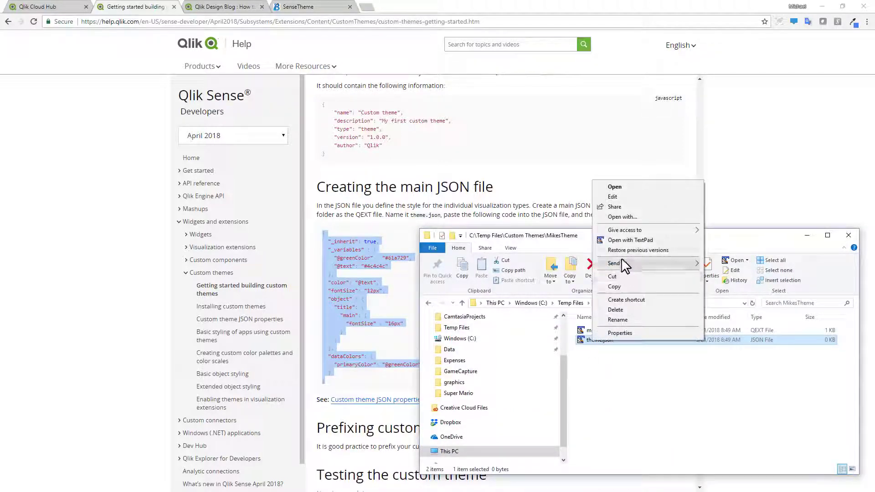
left_click(625, 240)
left_click(496, 205)
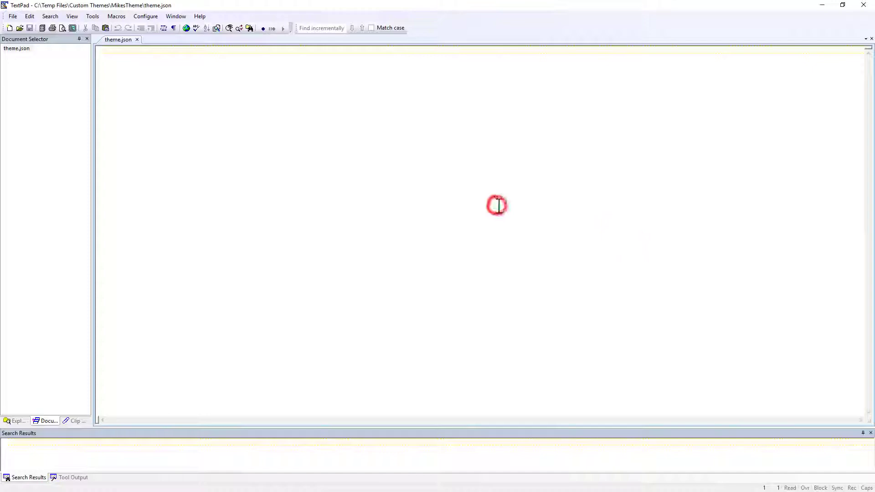
key("ctrl+v")
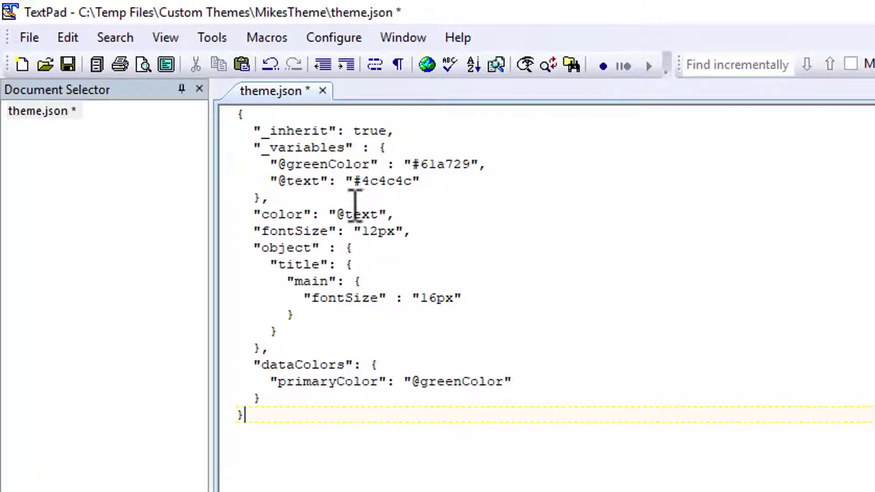
left_click_drag(337, 215, 381, 212)
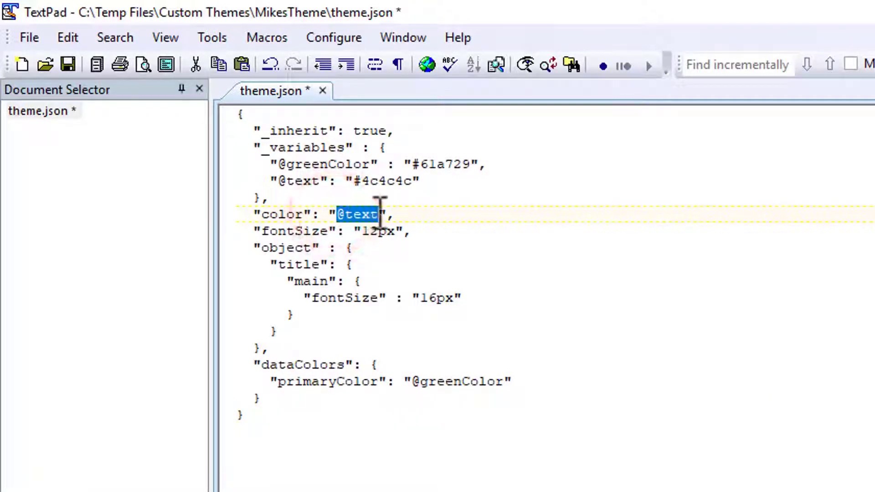
left_click(377, 231)
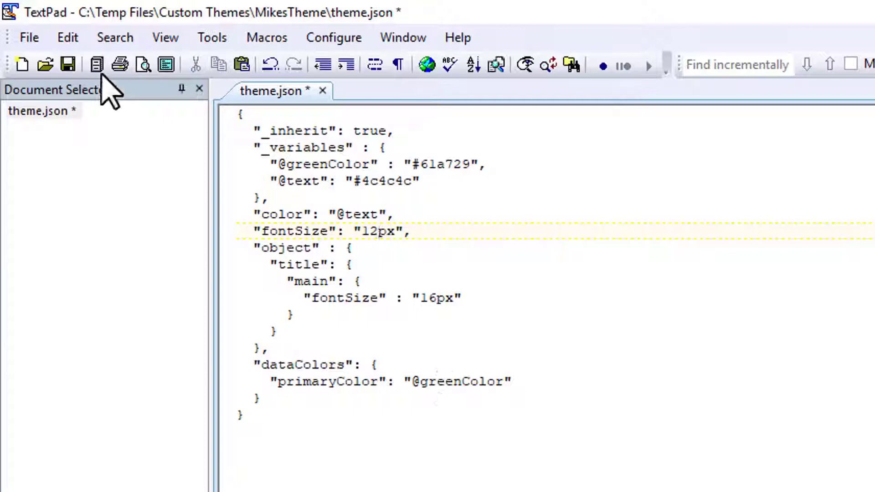
left_click(69, 63)
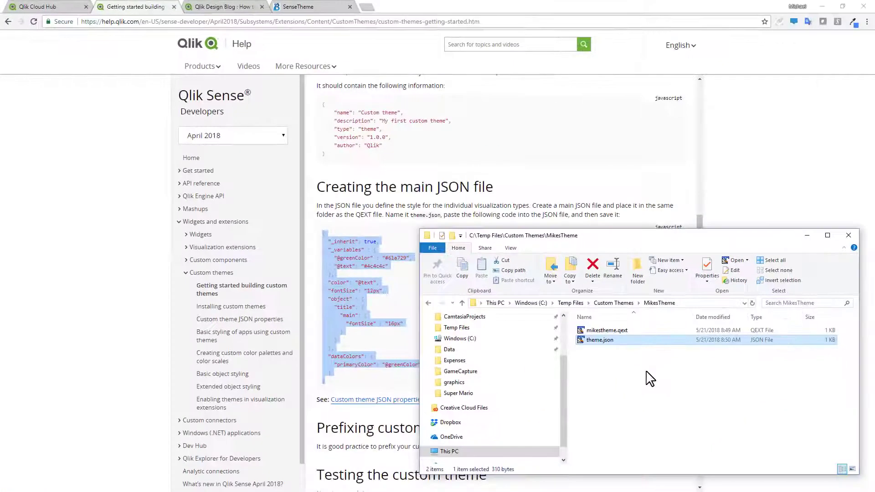
Compress mikestheme.qext and theme.json into a new mikestheme.zip archive.
left_click_drag(647, 359, 602, 332)
right_click(602, 332)
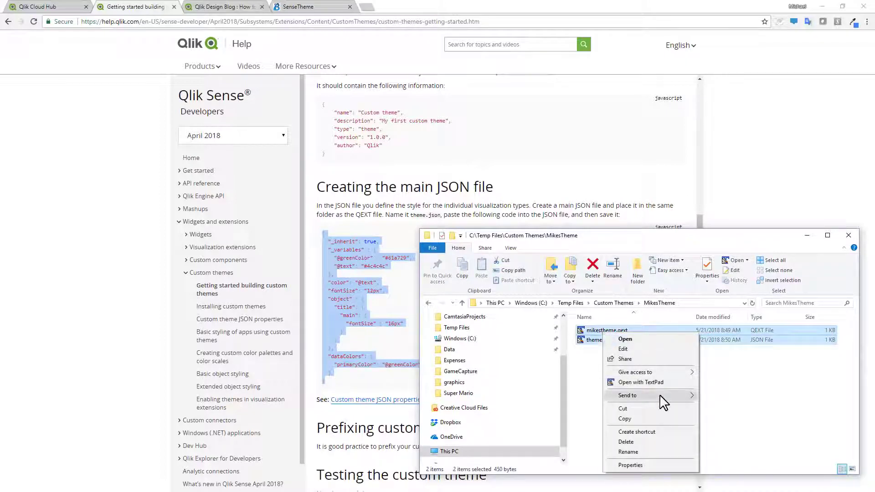
mouse_move(663, 395)
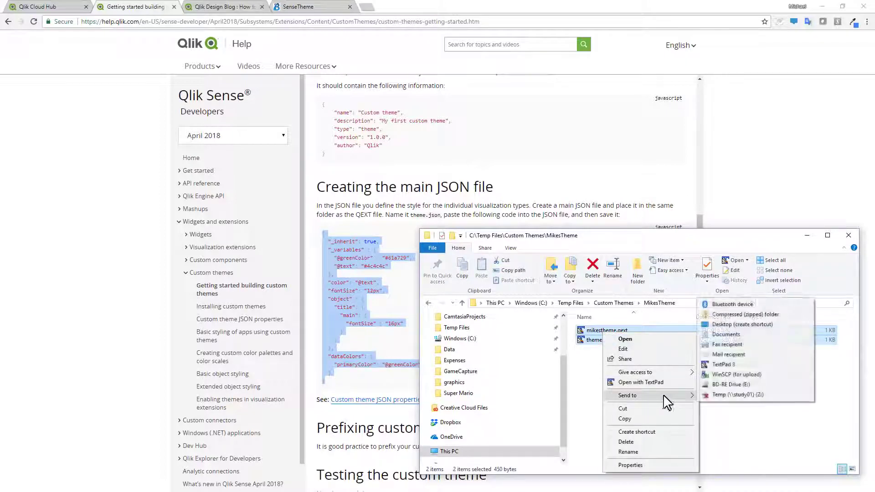
left_click(745, 314)
left_click(660, 368)
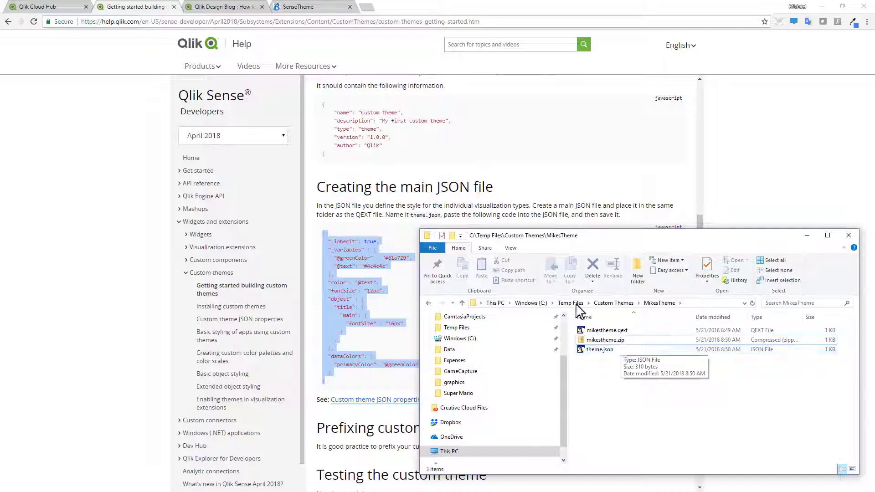
Bring the JSONLint validator page back up in the browser and scroll through it.
left_click(483, 164)
scroll(485, 262, "down", 2)
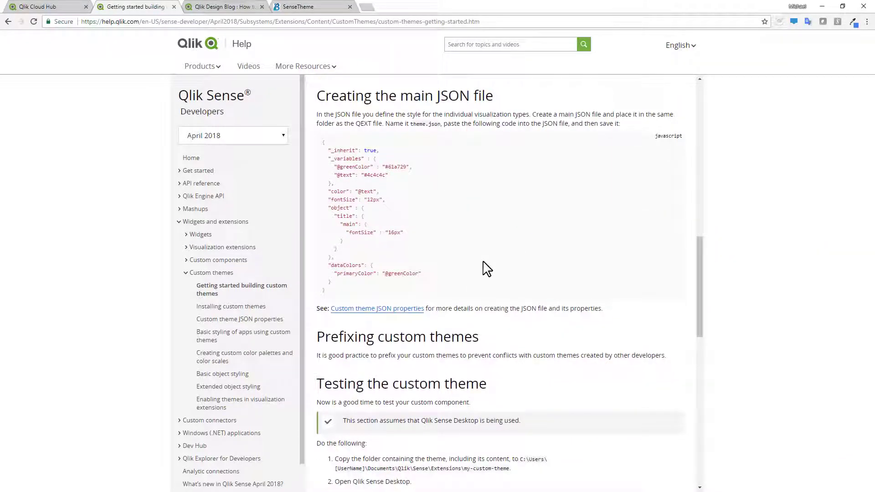
scroll(487, 264, "down", 2)
scroll(486, 256, "down", 5)
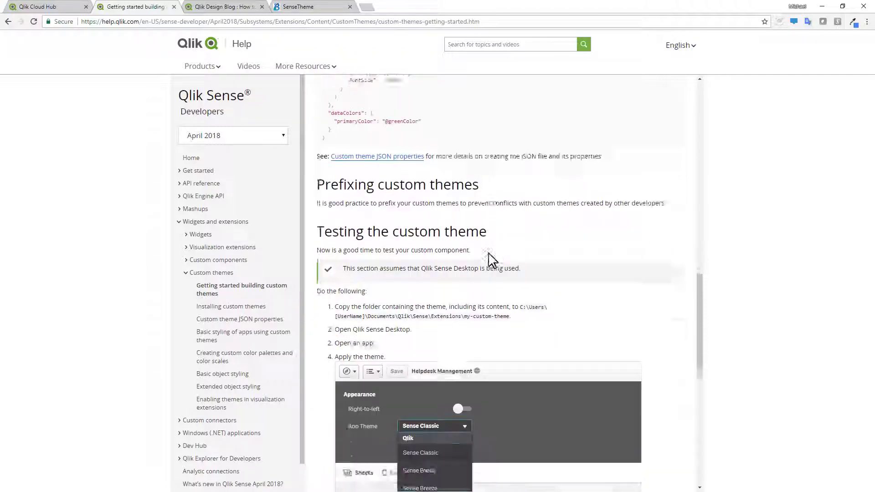
scroll(490, 252, "up", 10)
scroll(495, 257, "up", 5)
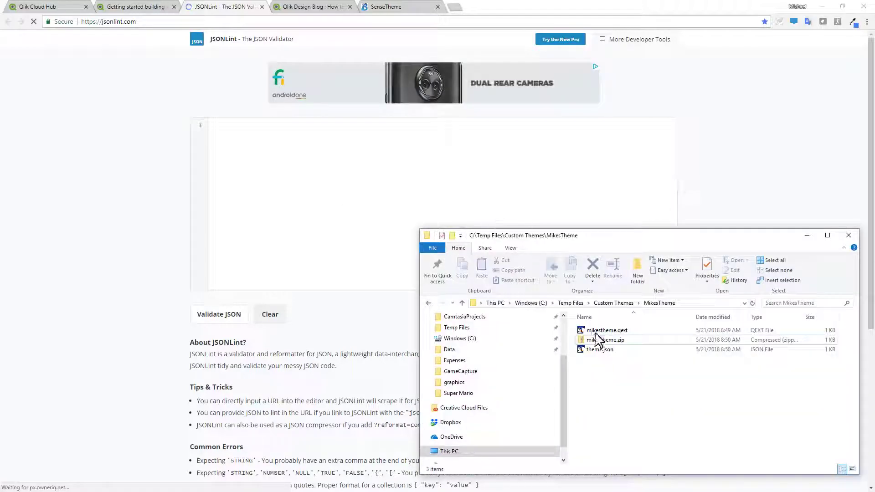
Open theme.json in TextPad and copy its entire contents.
left_click(606, 353)
right_click(608, 355)
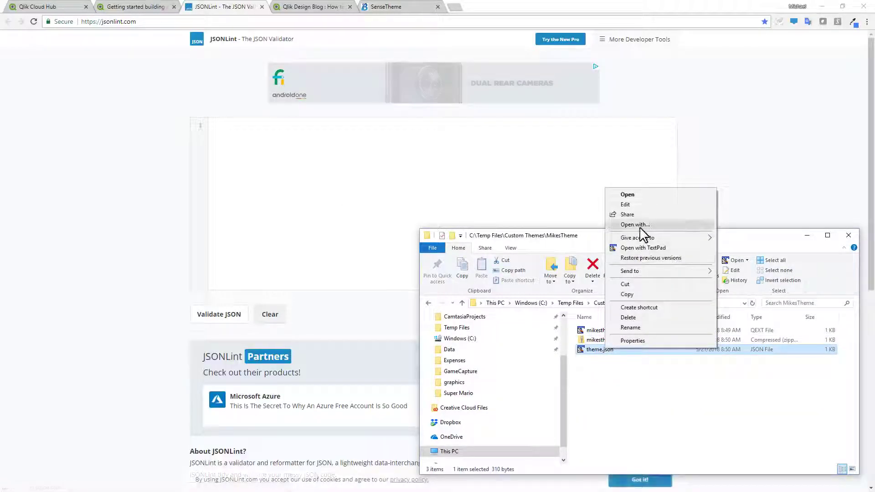
left_click(643, 248)
left_click(563, 221)
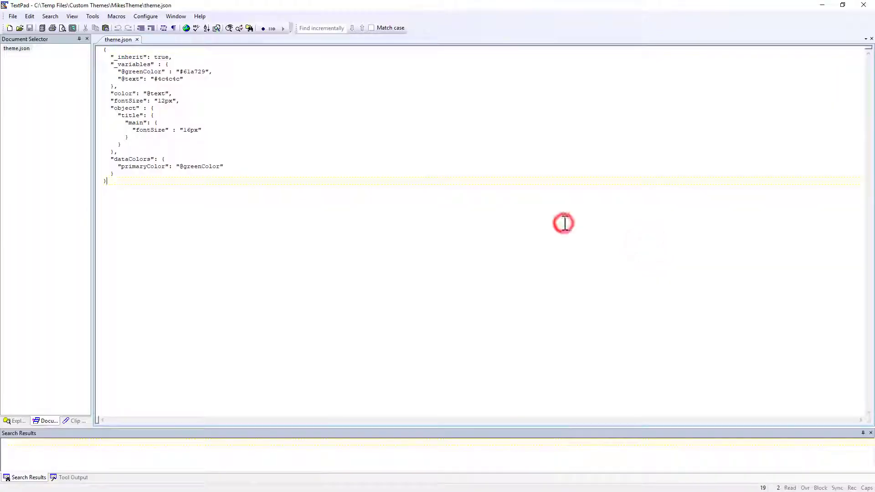
key("ctrl+a")
key("ctrl+c")
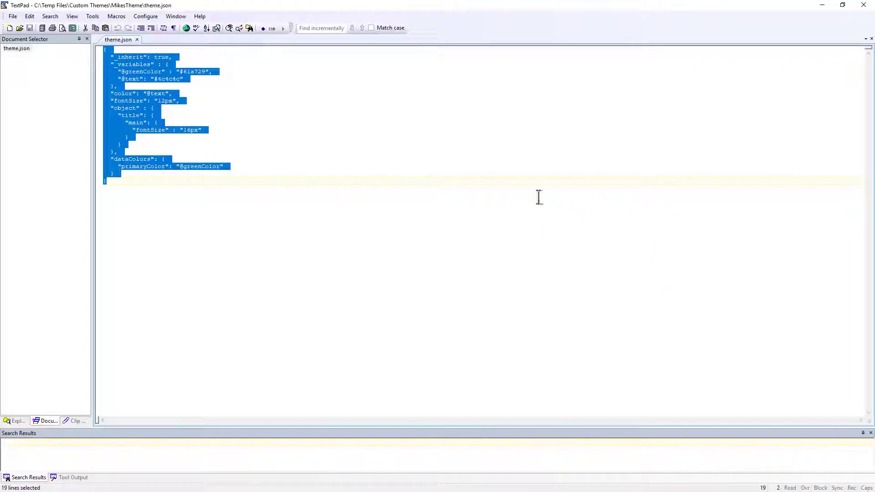
left_click(862, 6)
Paste the theme code into JSONLint and validate it as valid JSON.
left_click(475, 161)
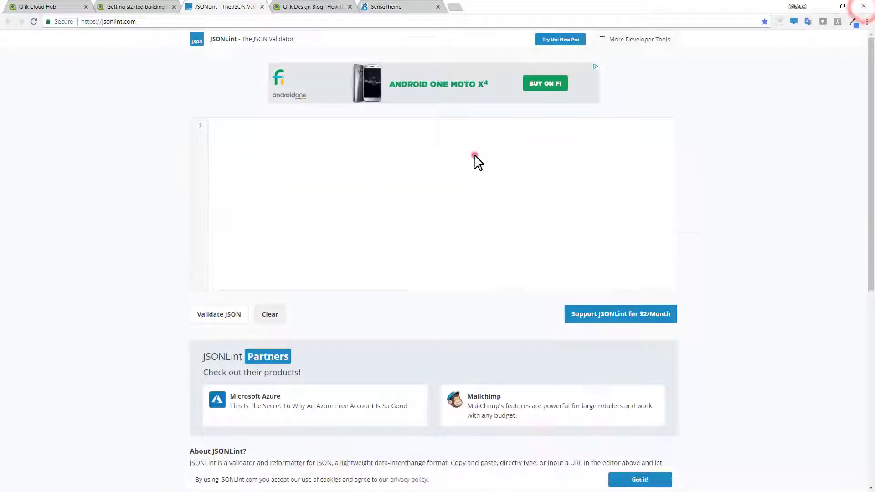
key("ctrl+v")
left_click(226, 316)
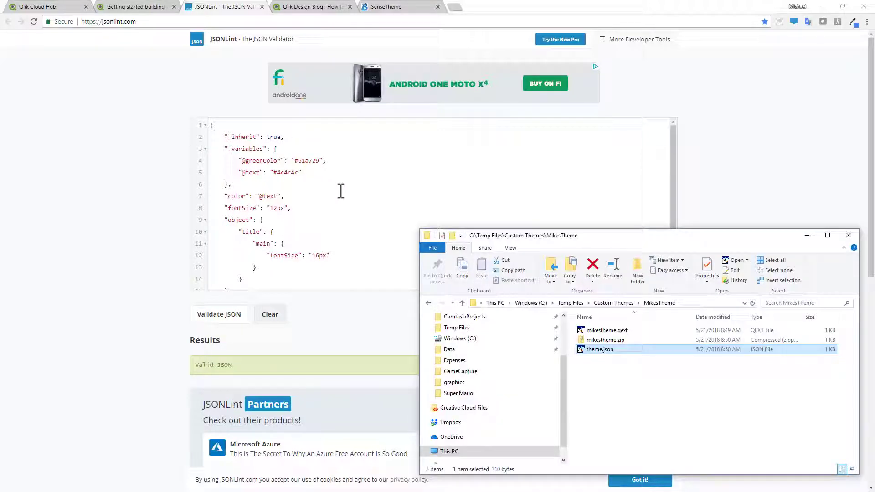
key("alt+Tab")
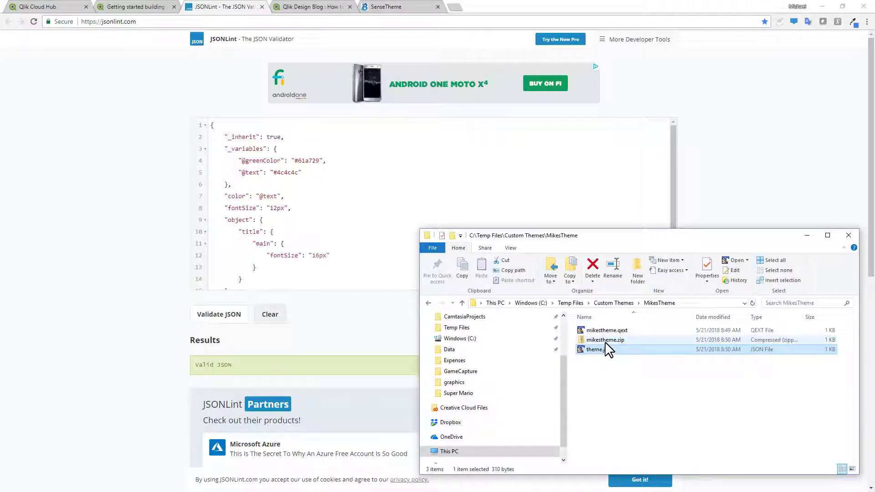
Upload mikestheme.zip as a theme in the Sales and Marketing workspace settings, then return to its apps.
left_click(67, 8)
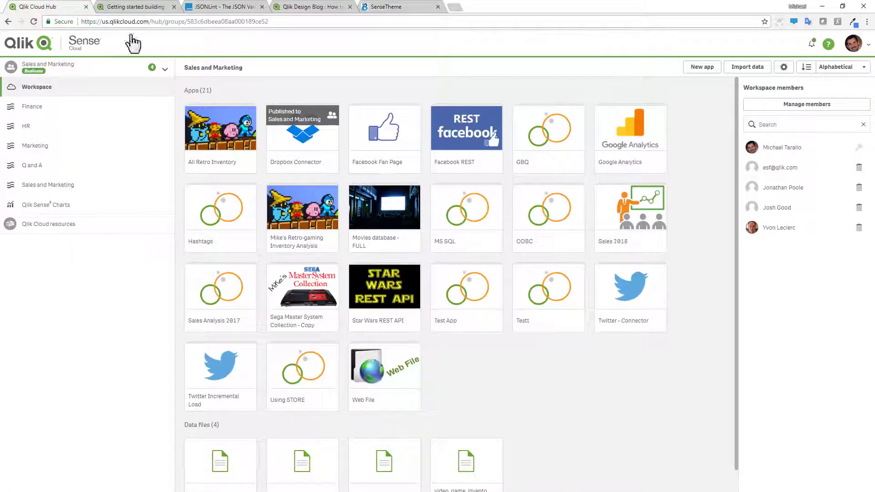
left_click(782, 67)
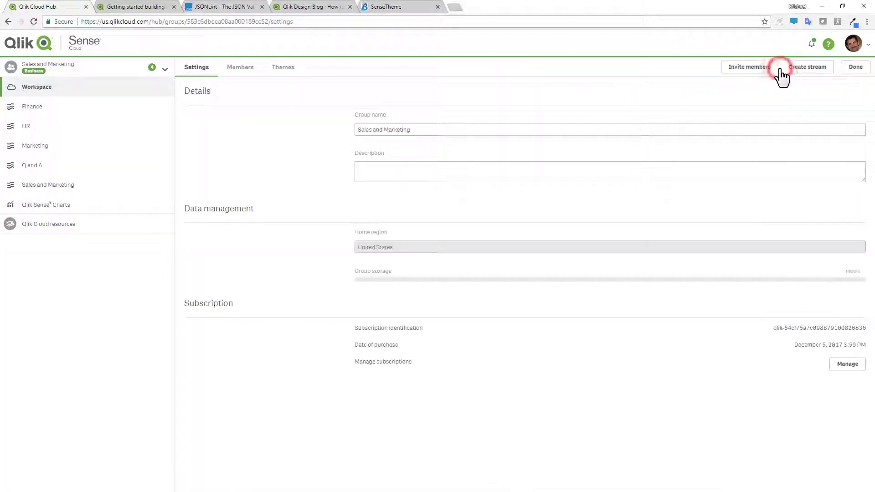
left_click(292, 68)
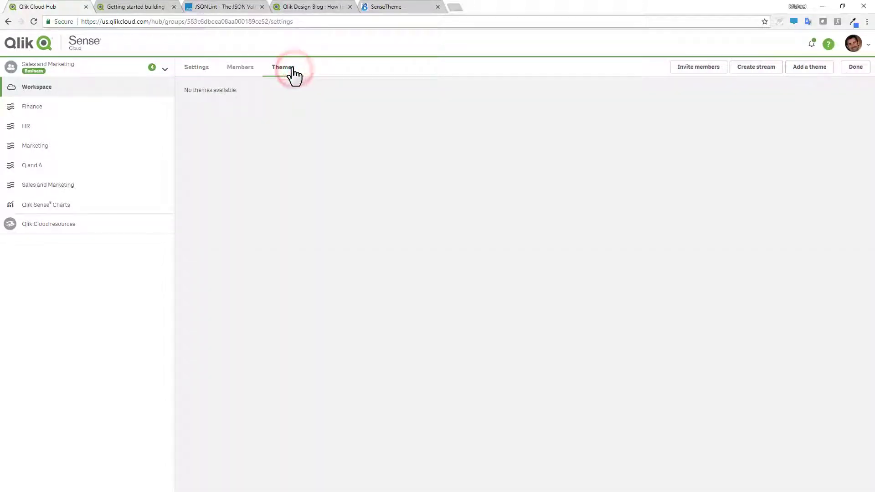
left_click(796, 72)
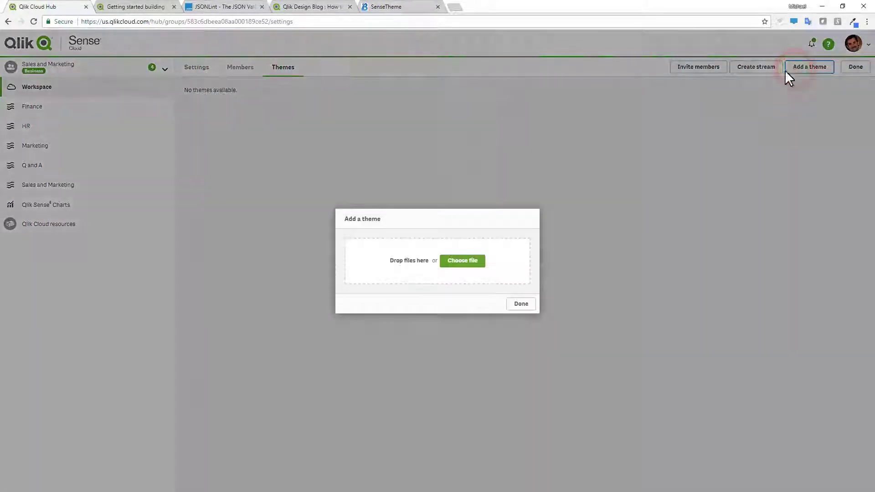
left_click(477, 267)
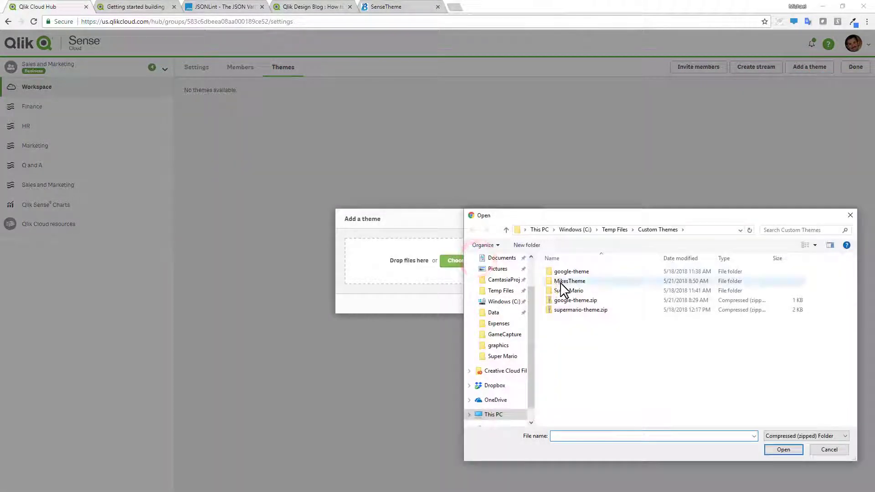
double_click(565, 281)
double_click(567, 273)
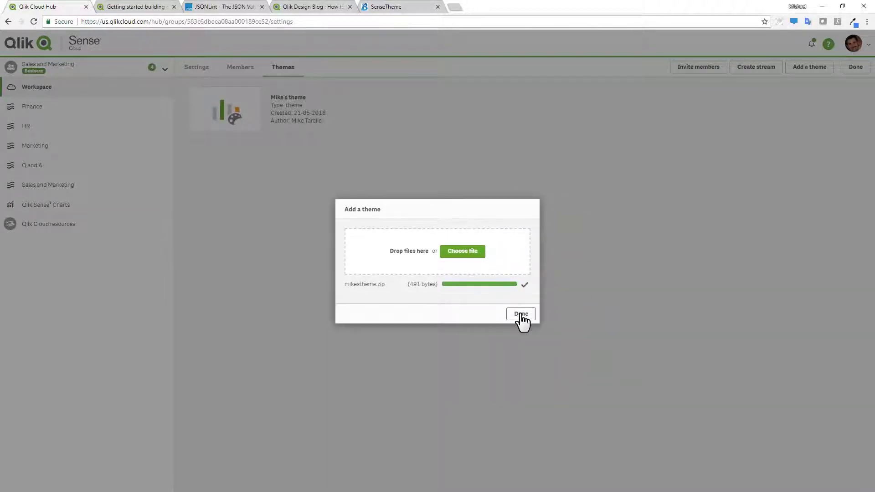
left_click(519, 315)
left_click(75, 91)
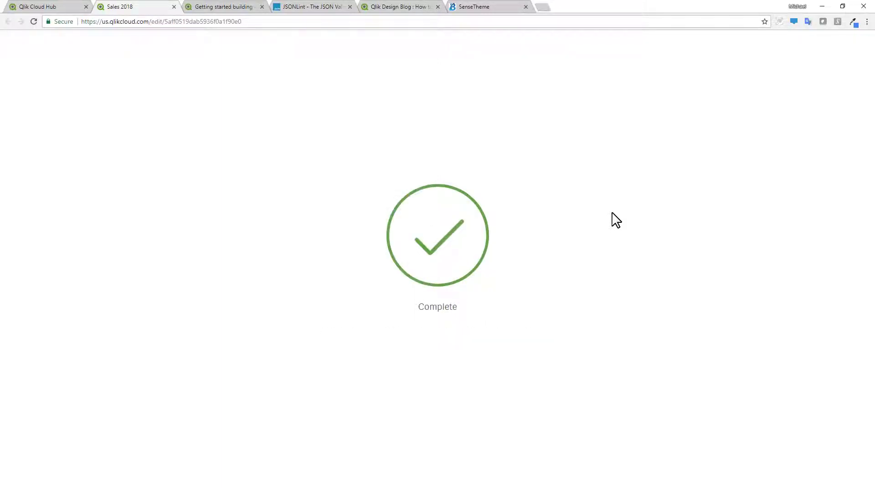
Set the Sales 2018 App Theme to Mike's theme, turning the Sales by Category chart green.
left_click(47, 196)
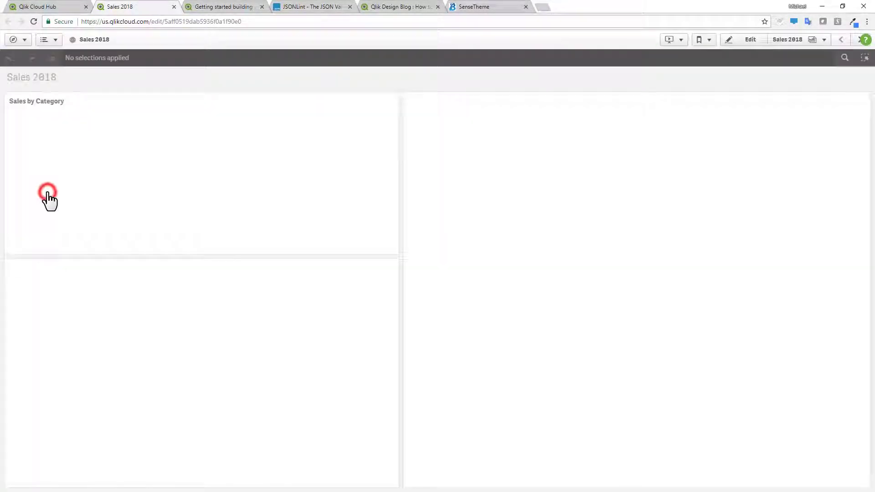
left_click(102, 40)
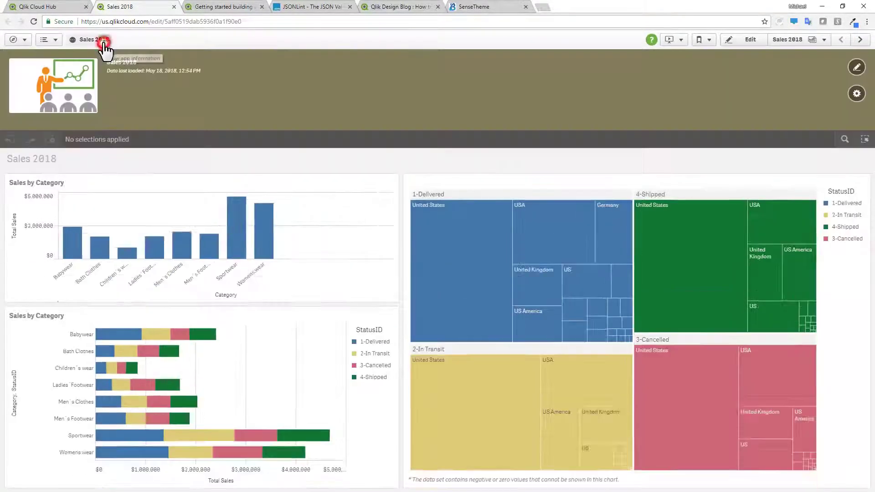
left_click(856, 94)
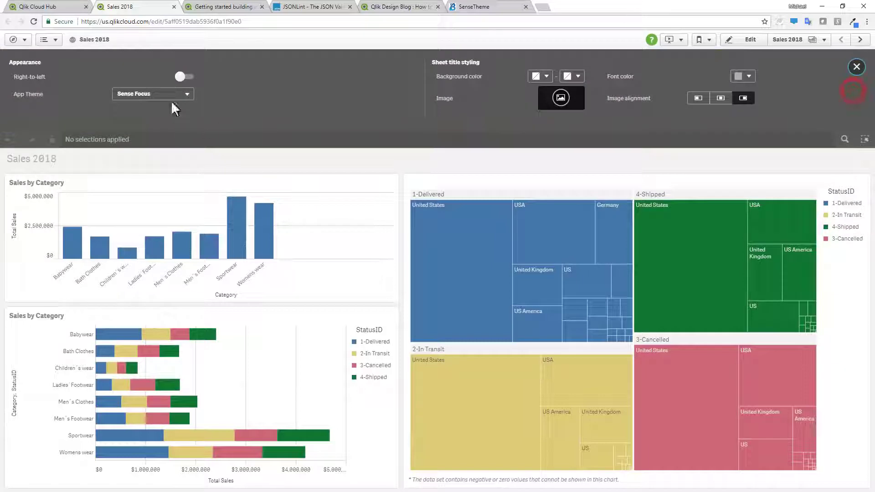
left_click(171, 95)
left_click(164, 183)
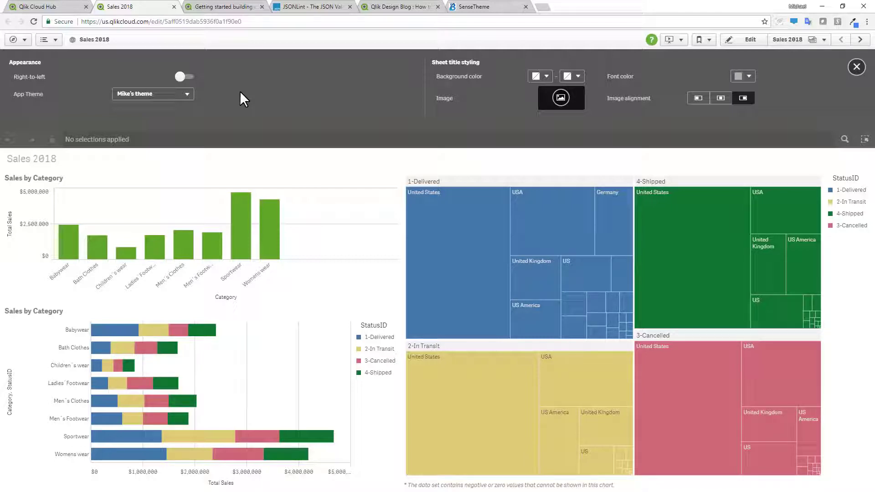
left_click(229, 7)
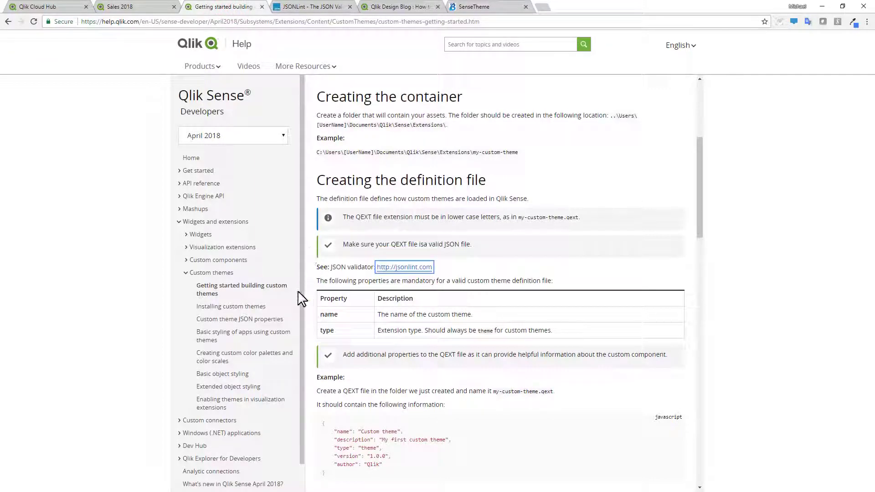
Go via Basic object styling to the Extended object styling page's bar chart specific styling example.
left_click(248, 373)
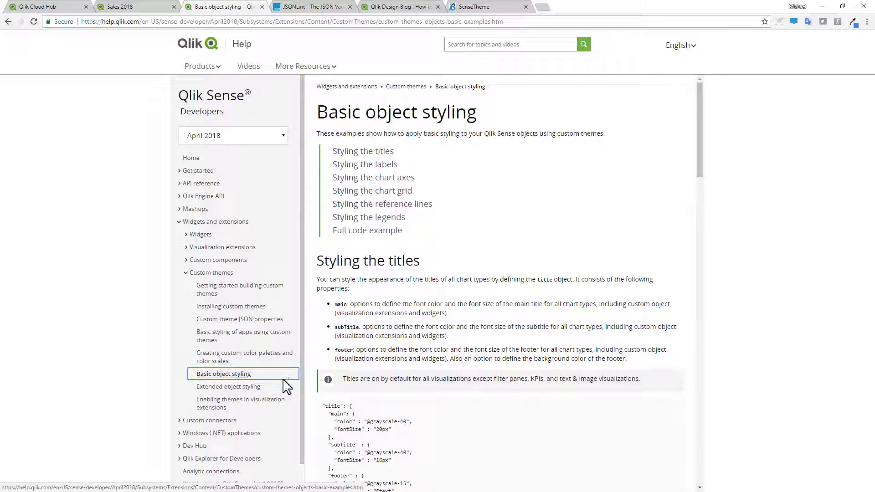
left_click(259, 387)
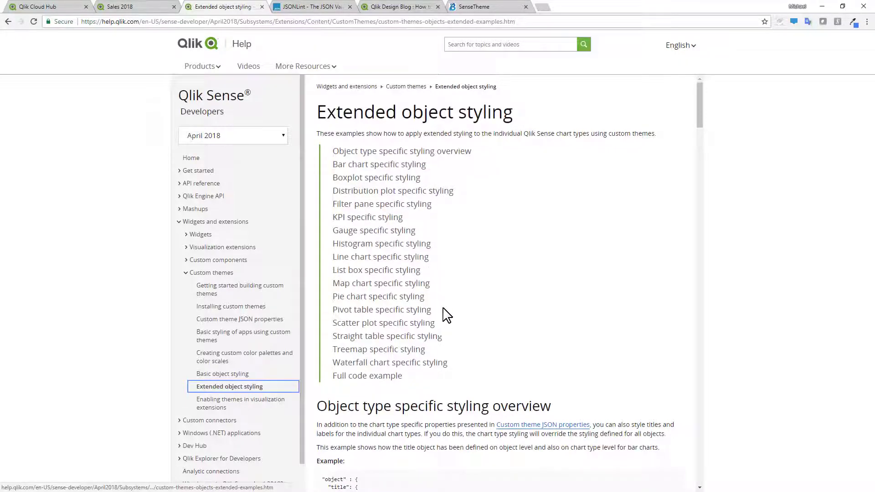
scroll(446, 314, "down", 10)
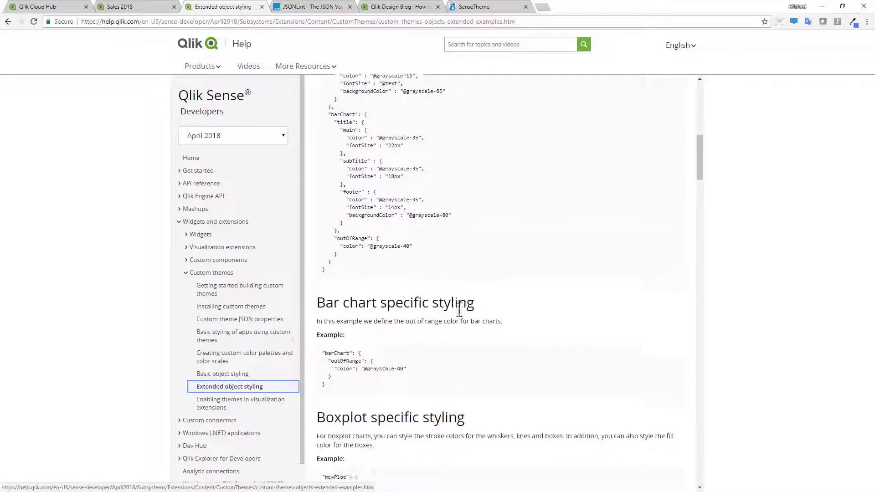
scroll(459, 310, "down", 1)
key("alt+Tab")
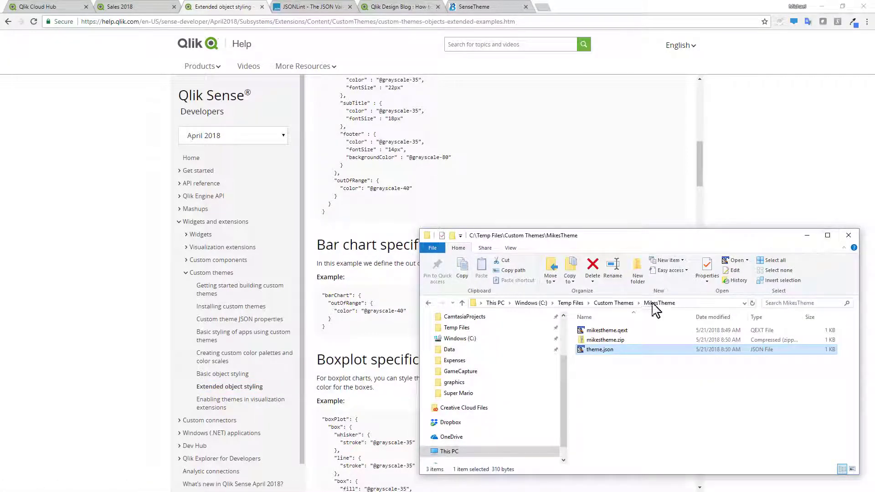
Open theme.json from the Custom Themes google-theme folder in TextPad.
left_click(616, 305)
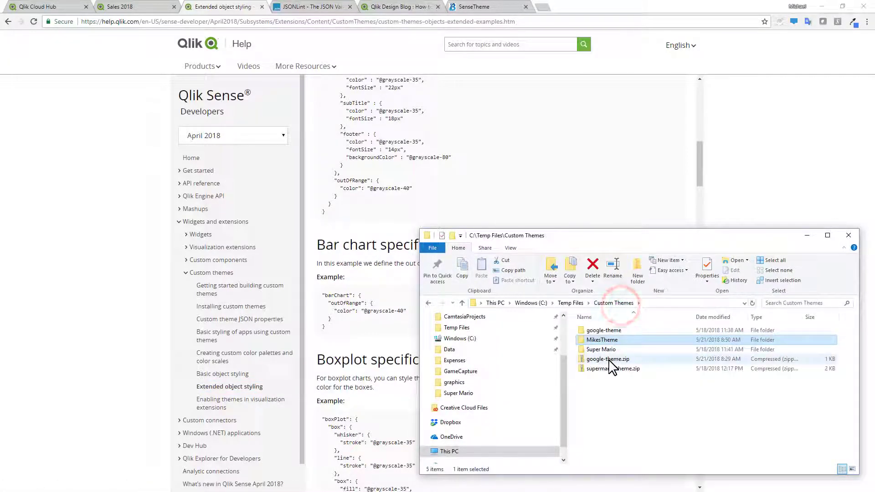
double_click(604, 331)
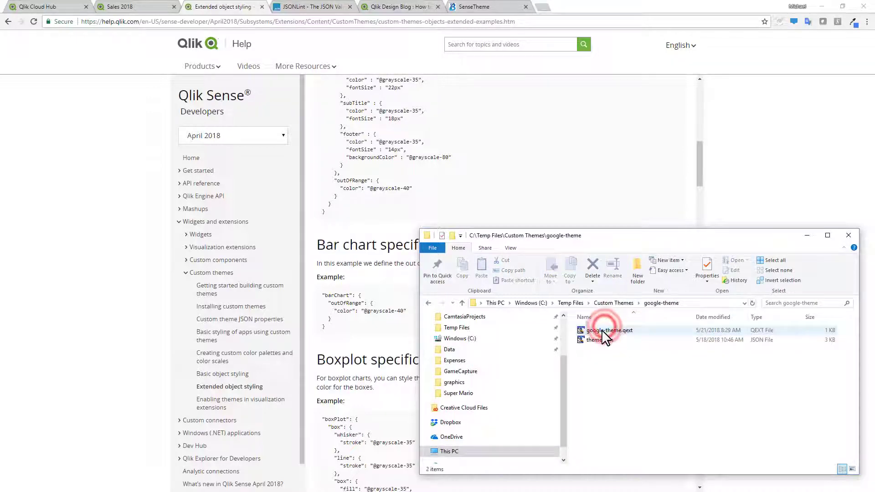
right_click(606, 339)
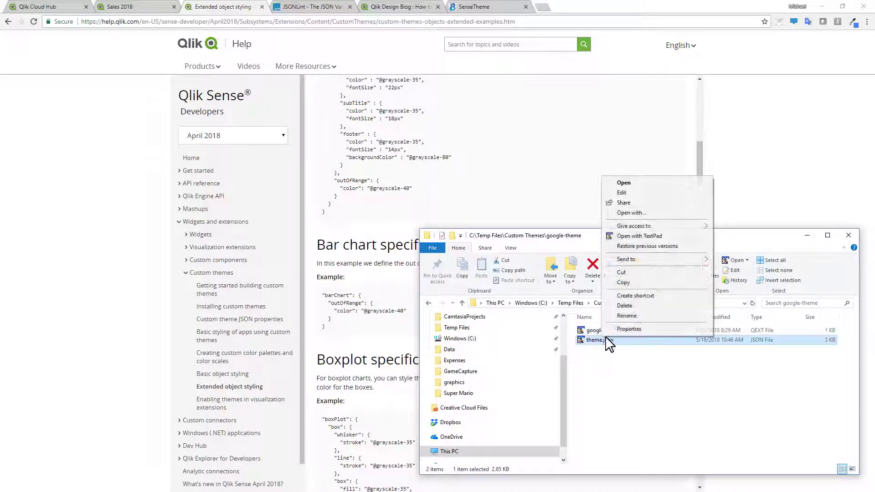
left_click(648, 237)
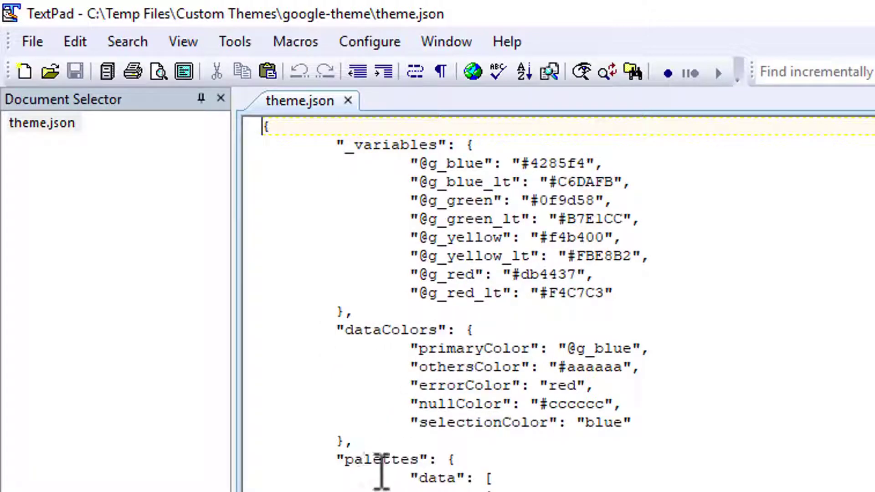
Scroll through the Google theme's colour variables, palettes and scales, then return to the browser.
scroll(410, 471, "down", 3)
scroll(412, 474, "down", 7)
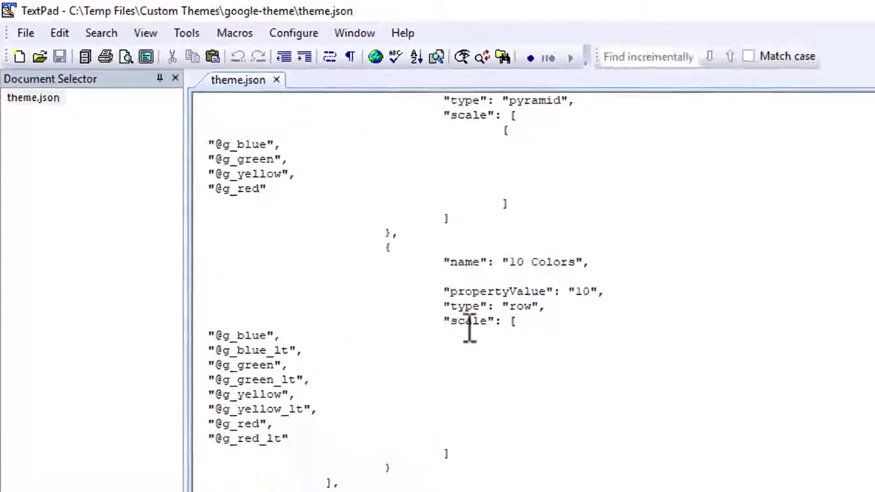
scroll(343, 310, "down", 7)
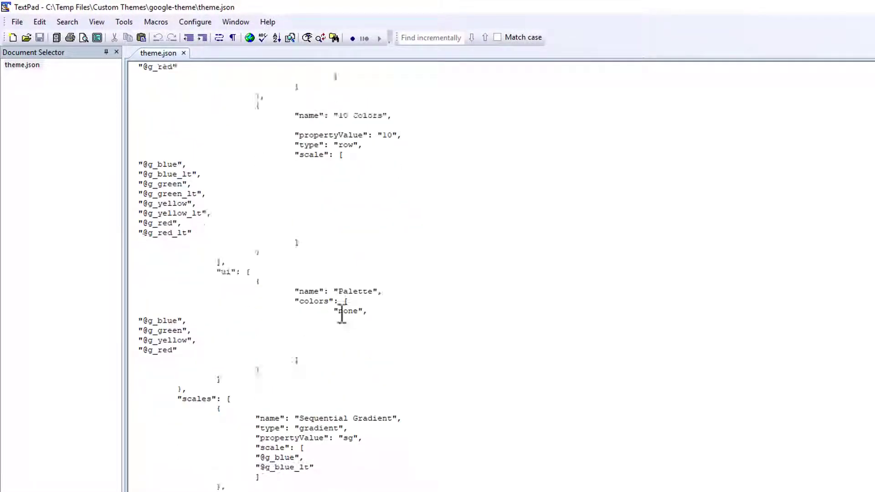
scroll(310, 353, "down", 2)
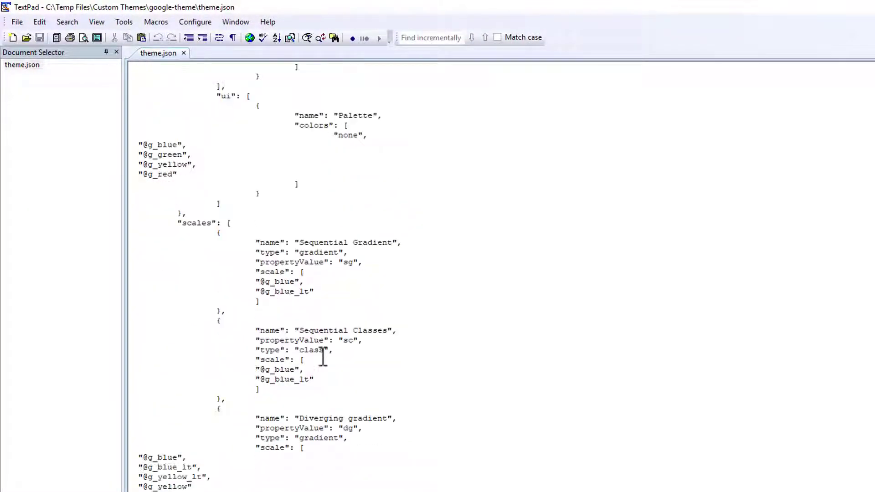
scroll(315, 388, "down", 7)
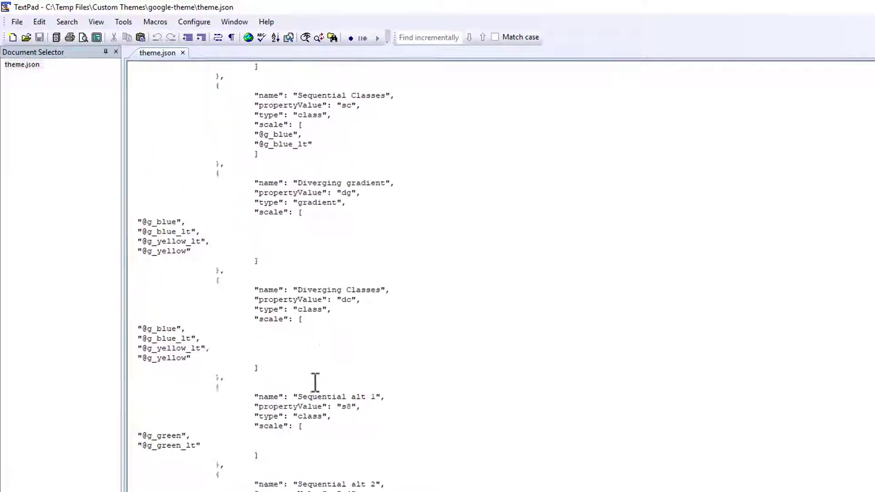
scroll(315, 381, "down", 12)
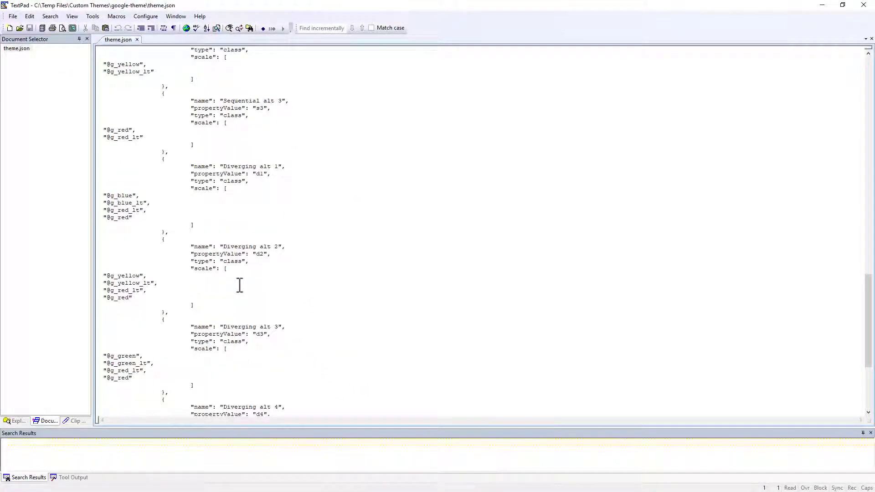
scroll(240, 286, "down", 3)
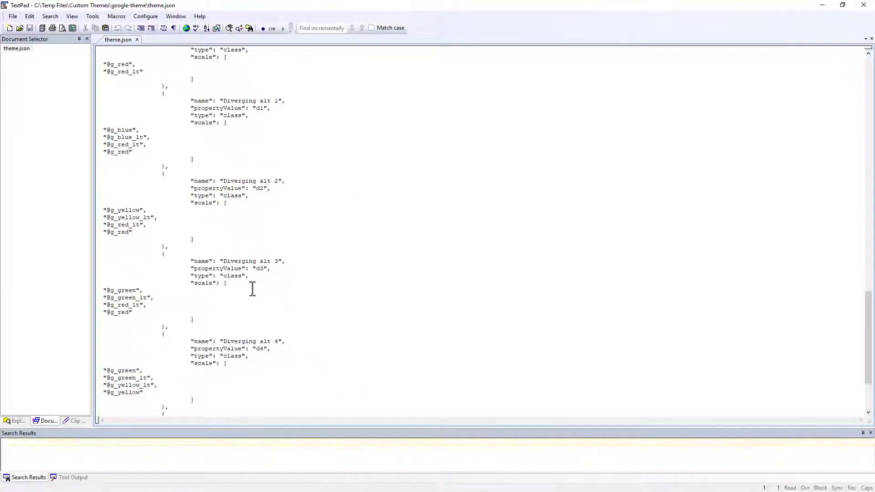
key("alt+Tab")
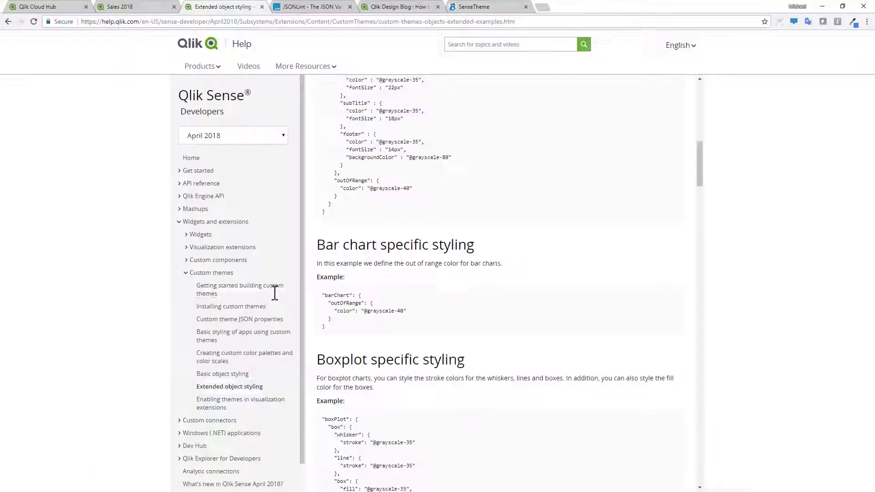
Apply the Google Theme as the Sales 2018 App Theme.
left_click(137, 8)
left_click(187, 93)
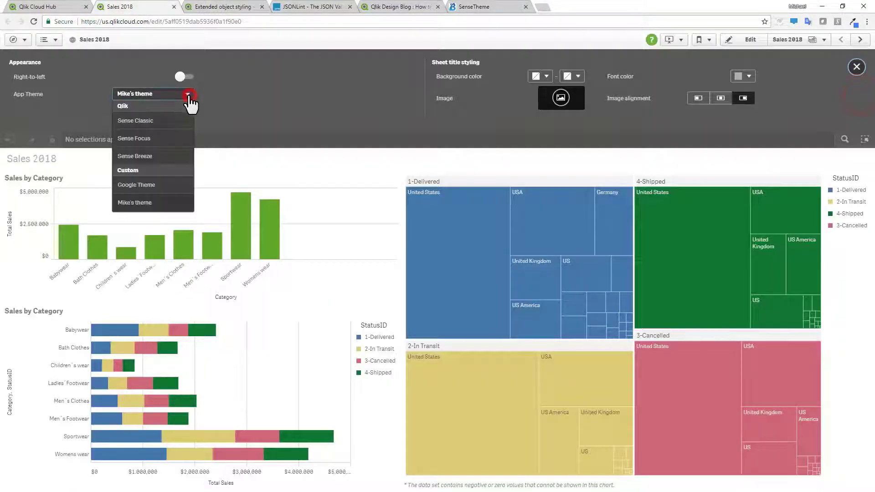
left_click(165, 189)
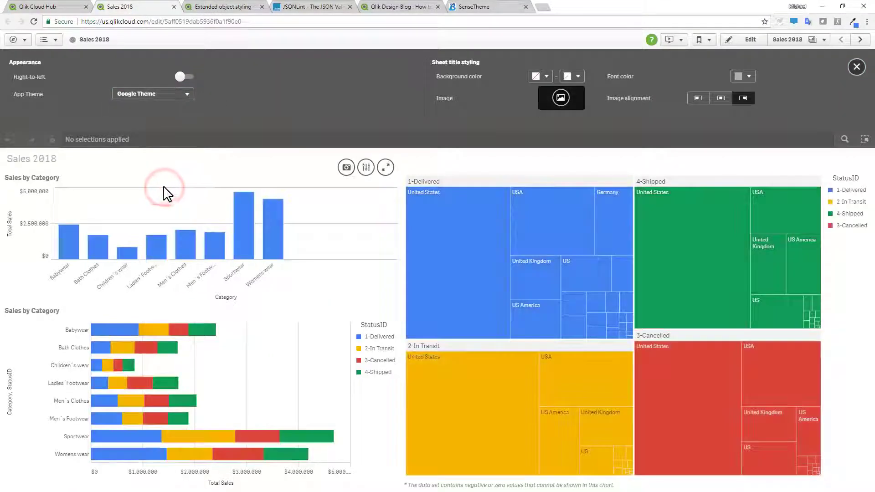
Set the lower Sales by Category chart's colours to Custom, coloured by measure.
left_click(738, 45)
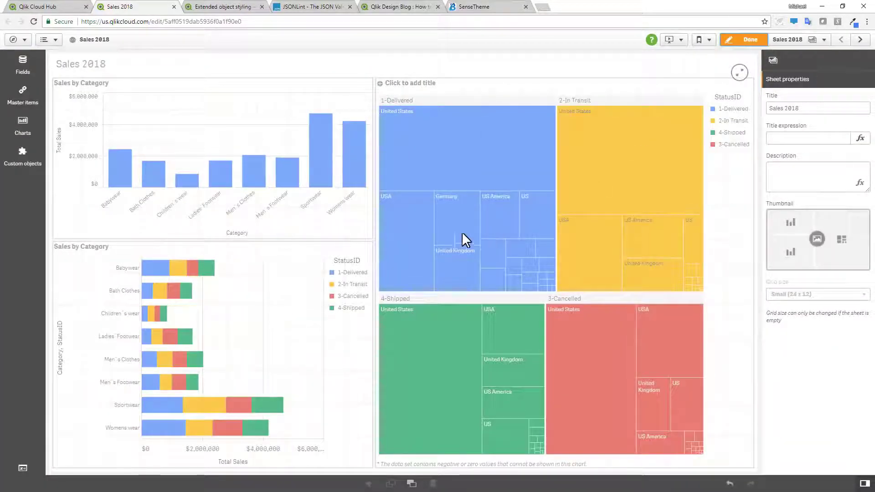
left_click(305, 283)
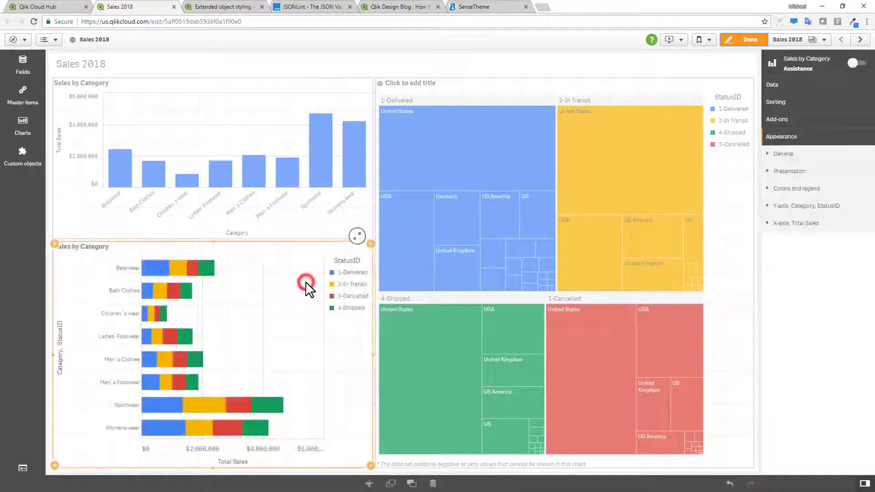
left_click(788, 189)
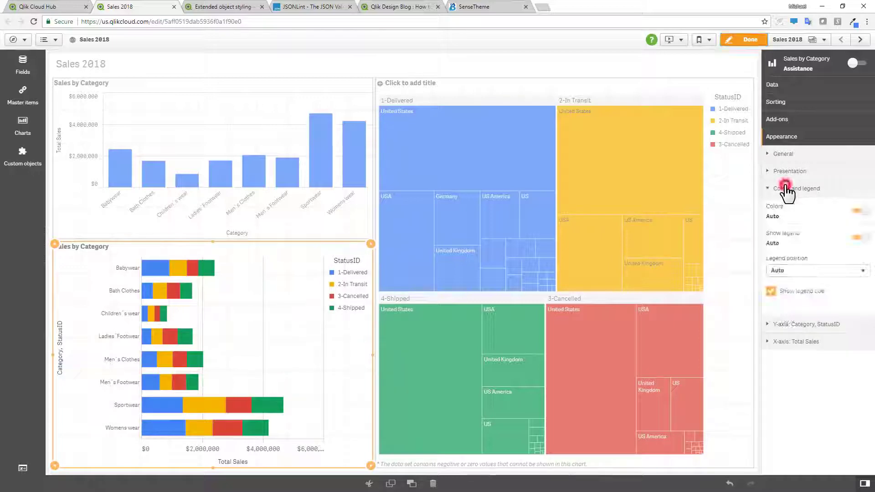
left_click(862, 212)
scroll(826, 345, "down", 1)
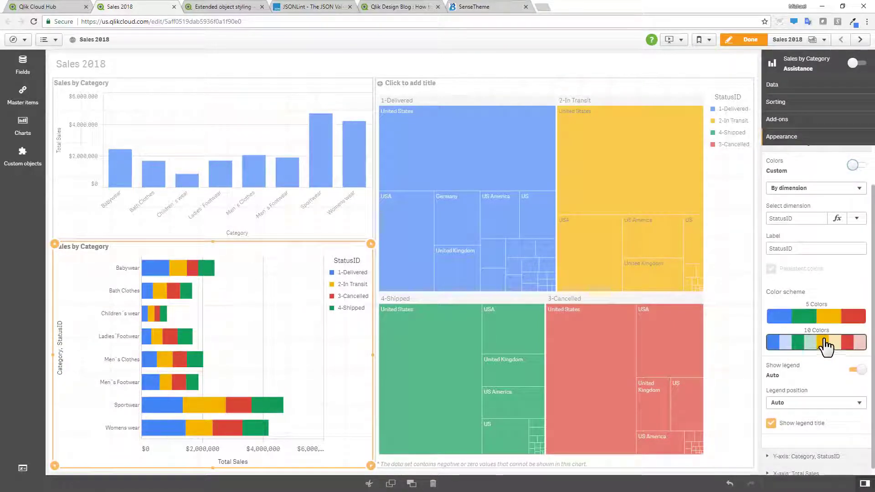
scroll(822, 348, "down", 1)
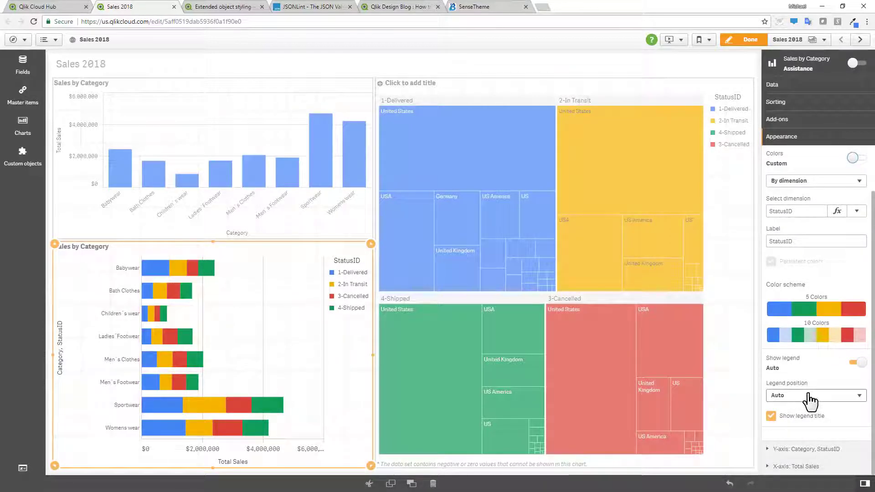
left_click(813, 181)
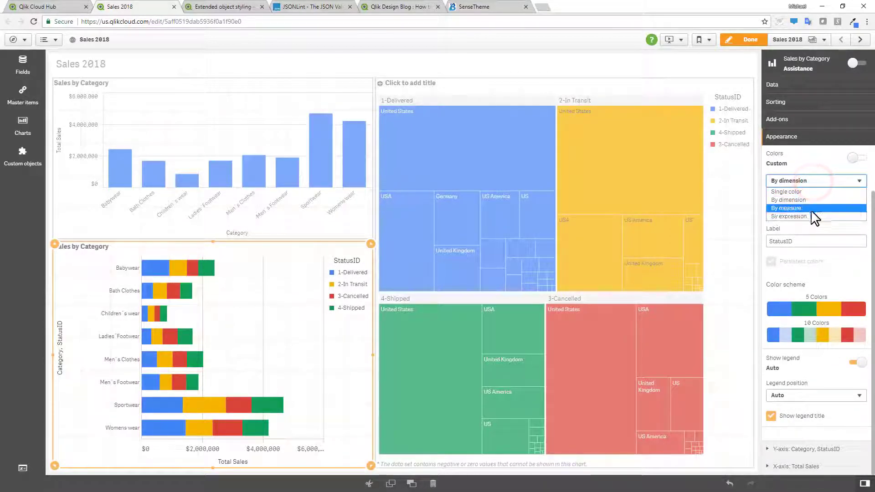
left_click(812, 211)
scroll(826, 296, "down", 5)
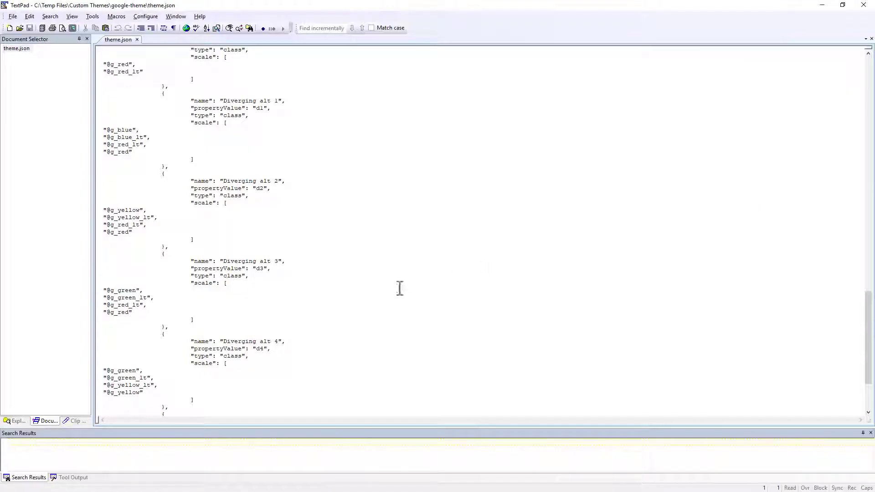
Scroll back up over theme.json's scales and palettes, then return to the Sales 2018 sheet.
scroll(397, 282, "up", 8)
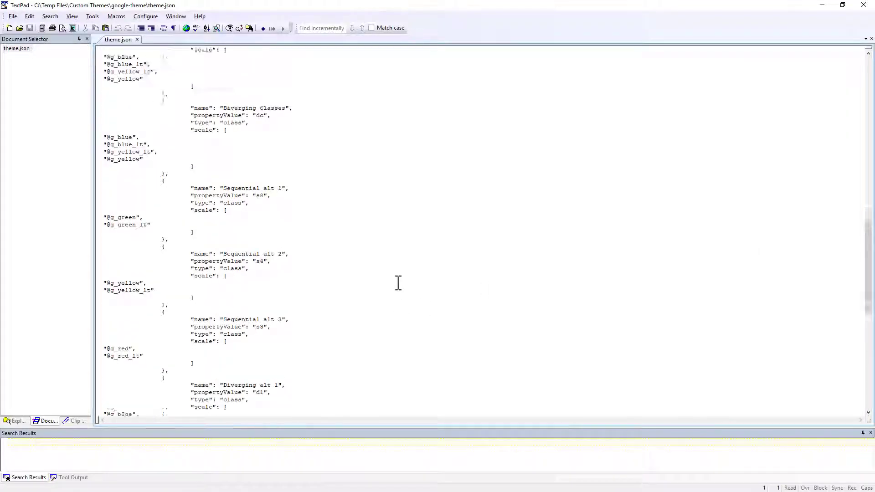
scroll(398, 283, "up", 15)
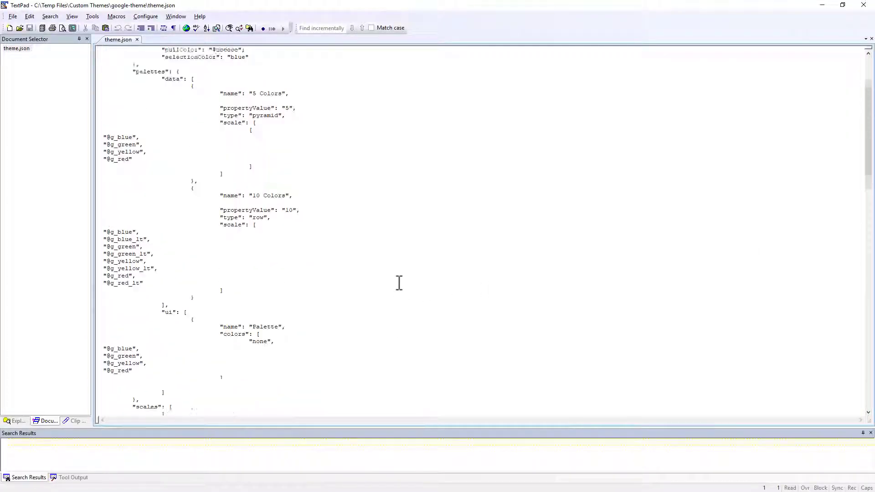
scroll(398, 283, "up", 1)
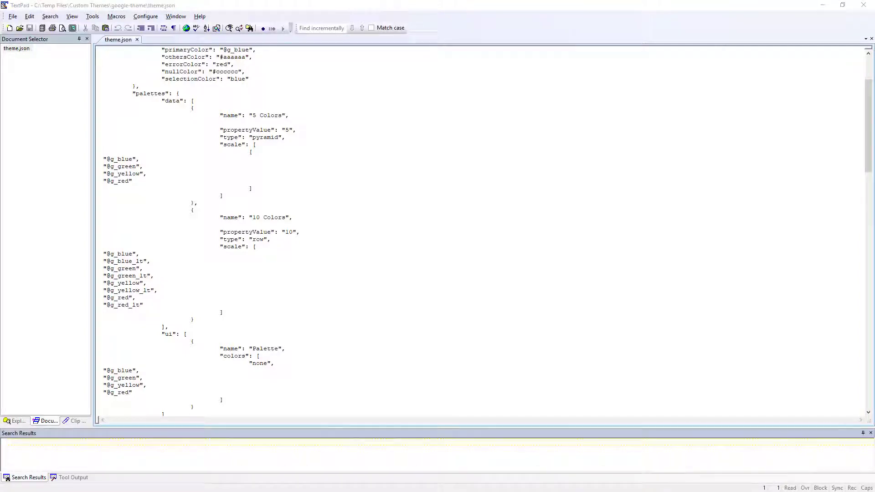
key("alt+Tab")
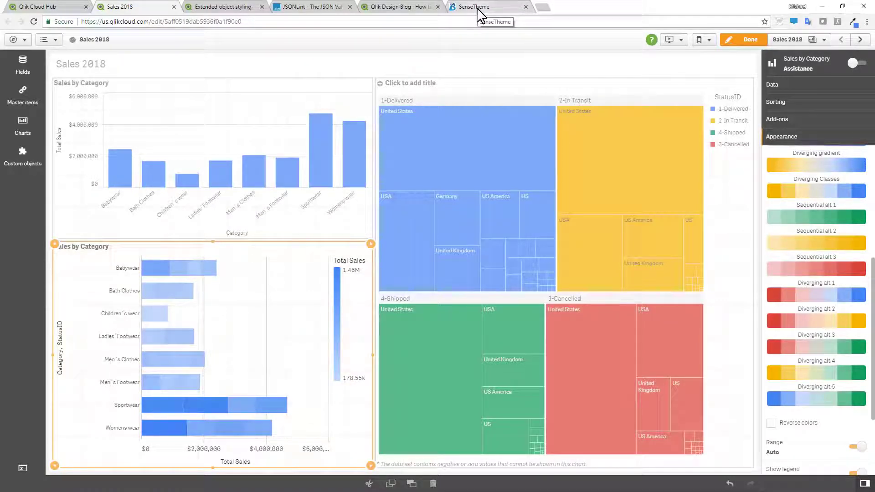
In the SenseTheme editor, focus the Theme name and description fields of My new theme.
left_click(478, 10)
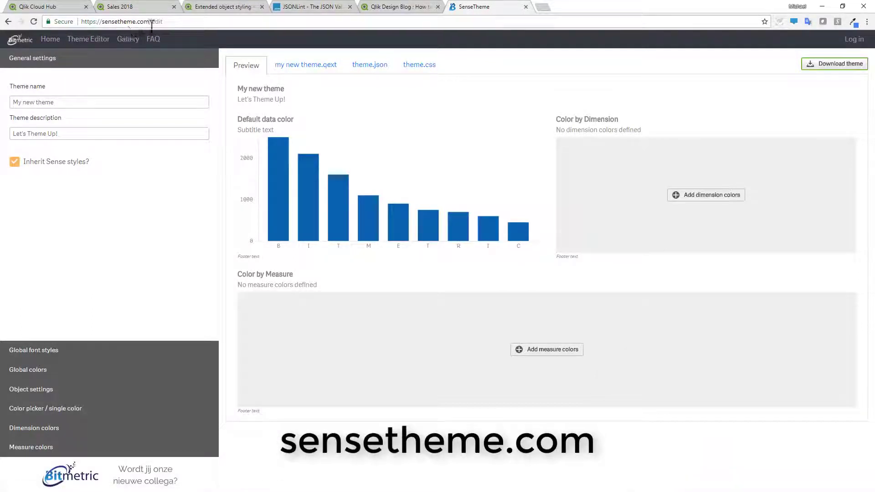
mouse_move(172, 97)
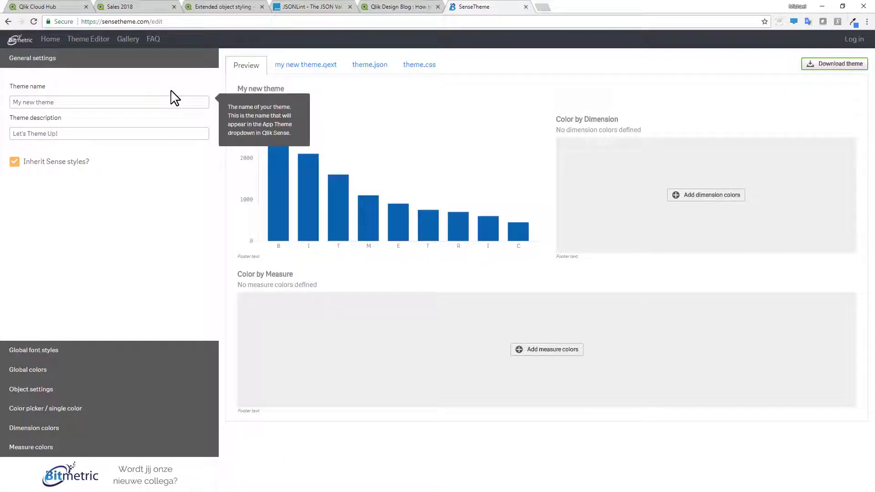
left_click(172, 100)
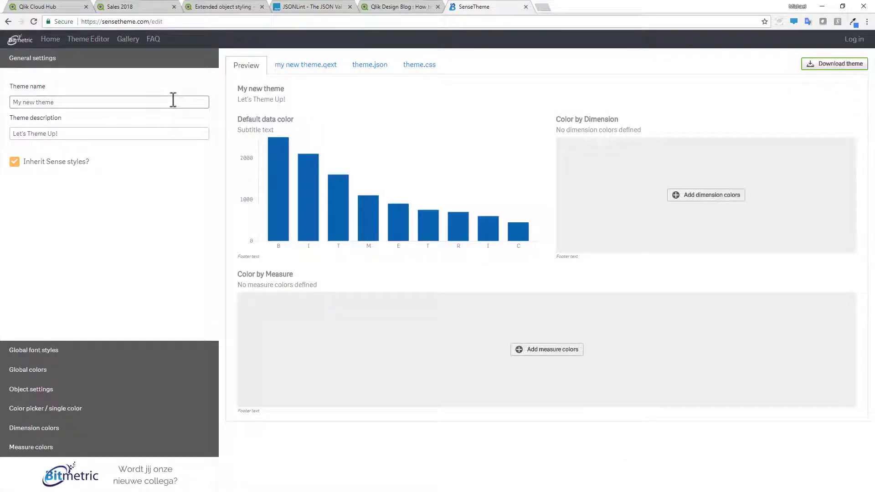
left_click(172, 133)
left_click(363, 131)
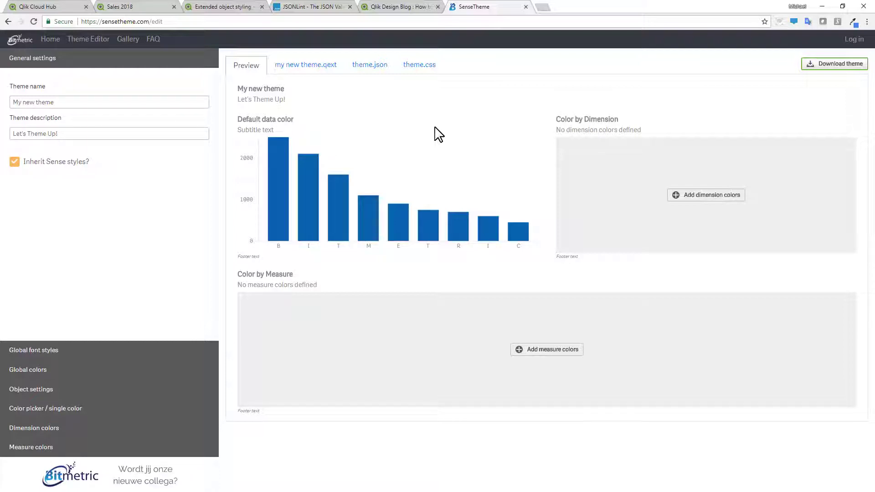
Browse SenseTheme's Global font styles, Global colors, Object settings, Color picker, Dimension colors and Measure colors sections.
left_click(32, 350)
left_click(28, 370)
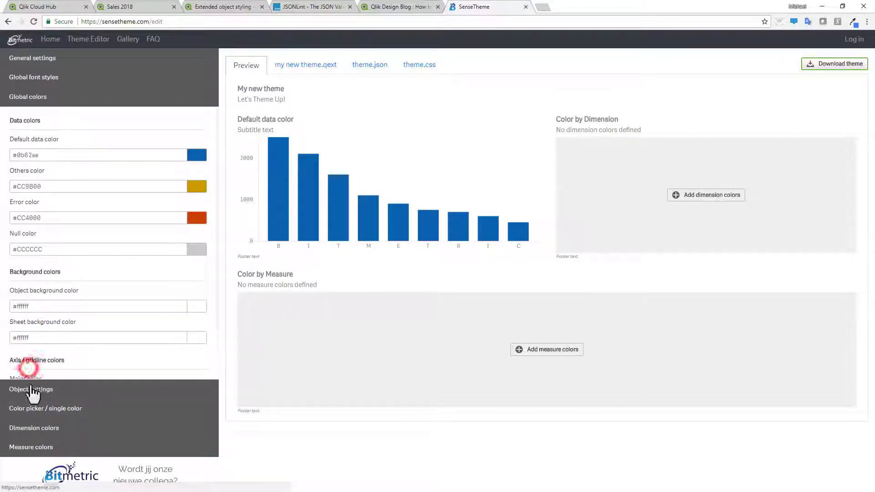
left_click(30, 388)
left_click(35, 406)
left_click(39, 427)
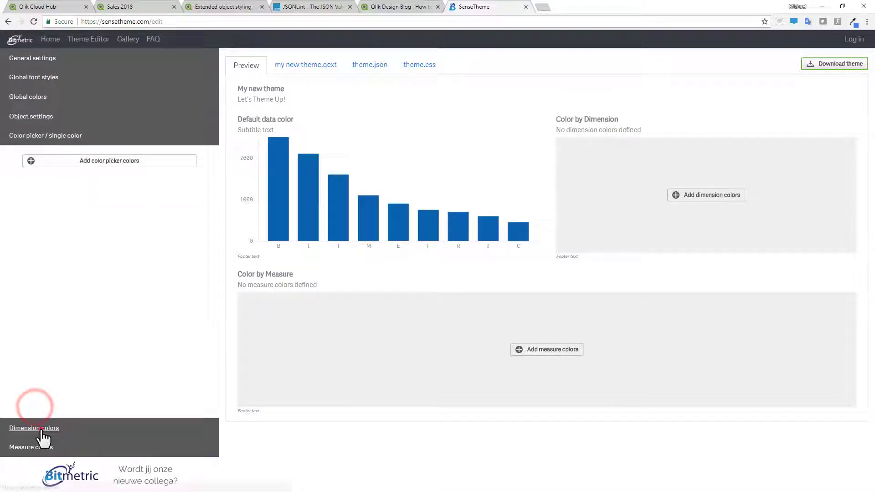
left_click(37, 447)
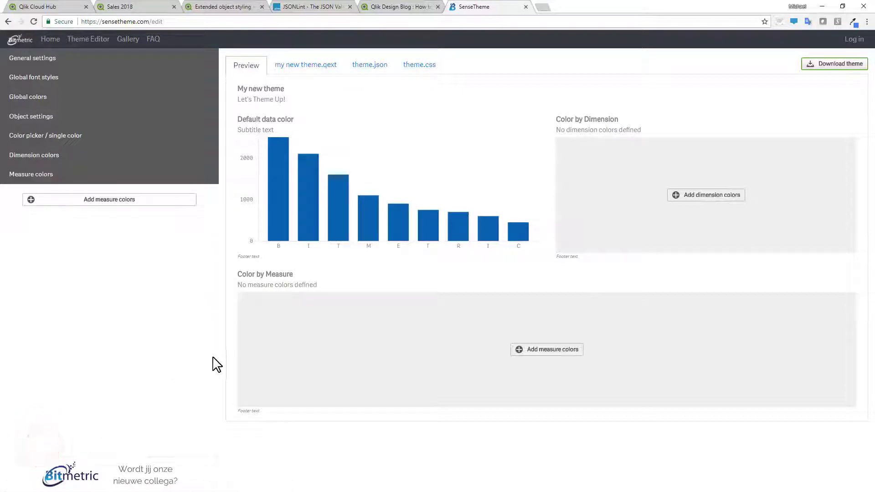